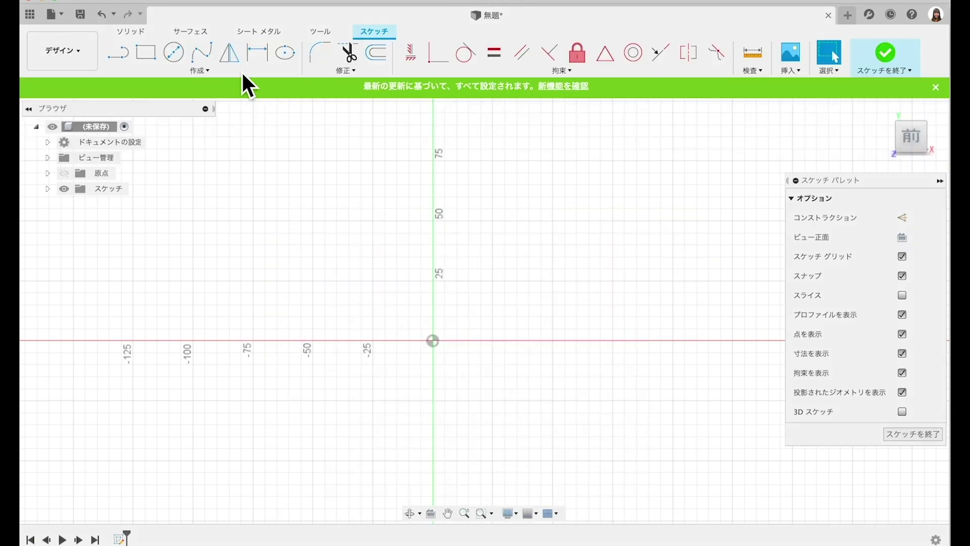
Step: Draw a control-point spline from the origin and shape it into an S-curve ending near (-75, 70)
{"action": "left_click", "coordinate": [241, 71]}
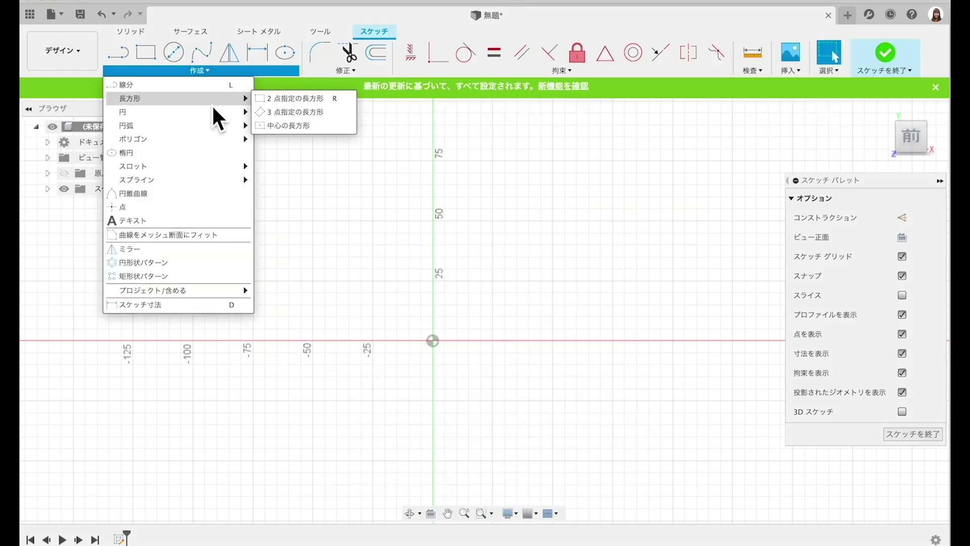
{"action": "mouse_move", "coordinate": [220, 220]}
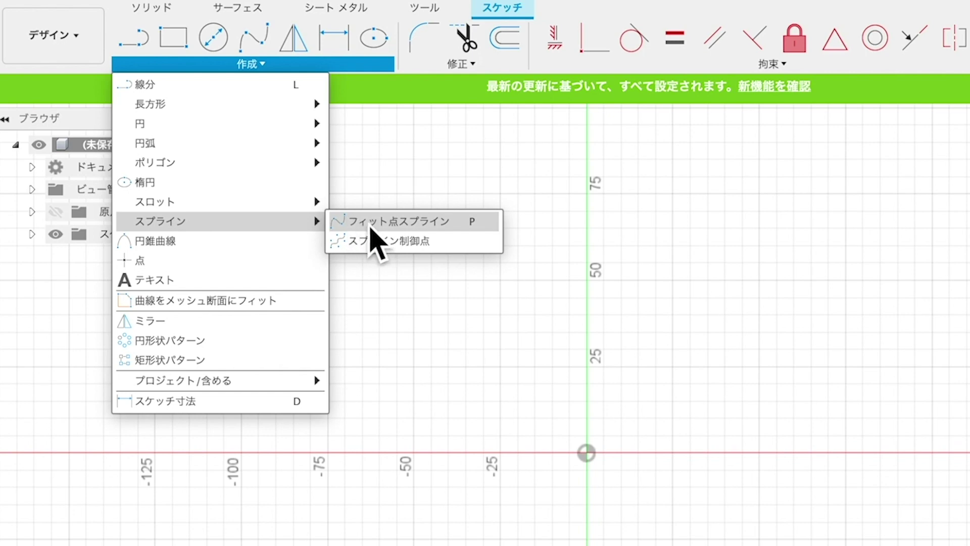
{"action": "left_click", "coordinate": [360, 242]}
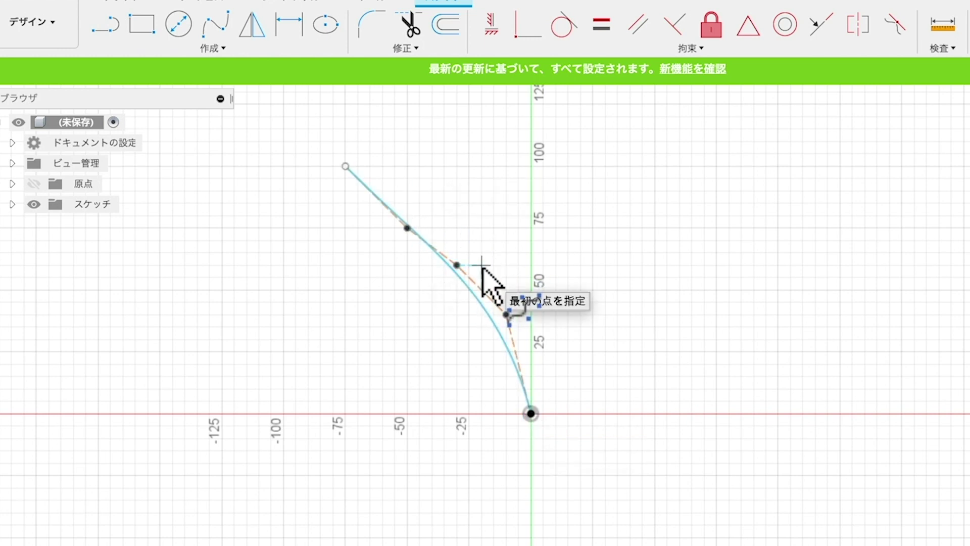
{"action": "key", "text": "Escape"}
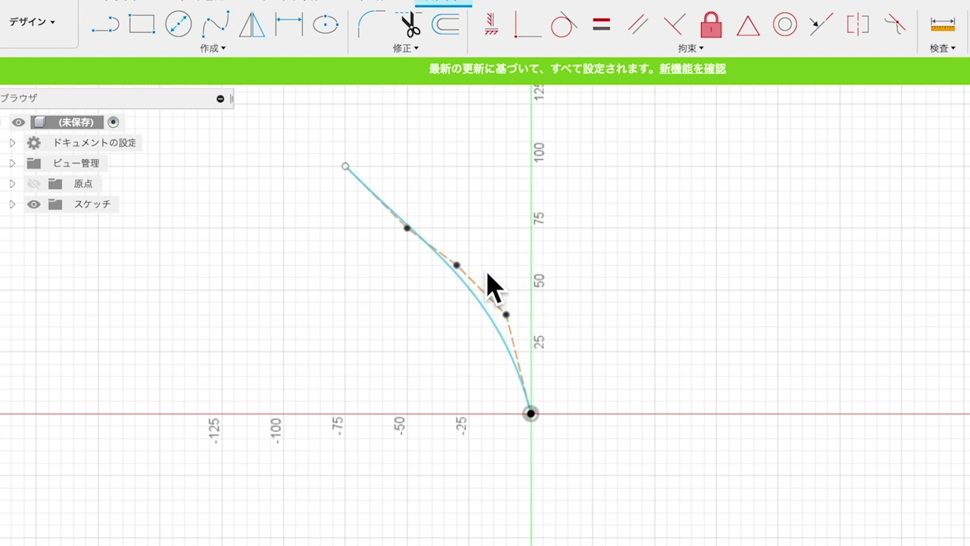
{"action": "left_click_drag", "start_coordinate": [507, 314], "coordinate": [531, 302]}
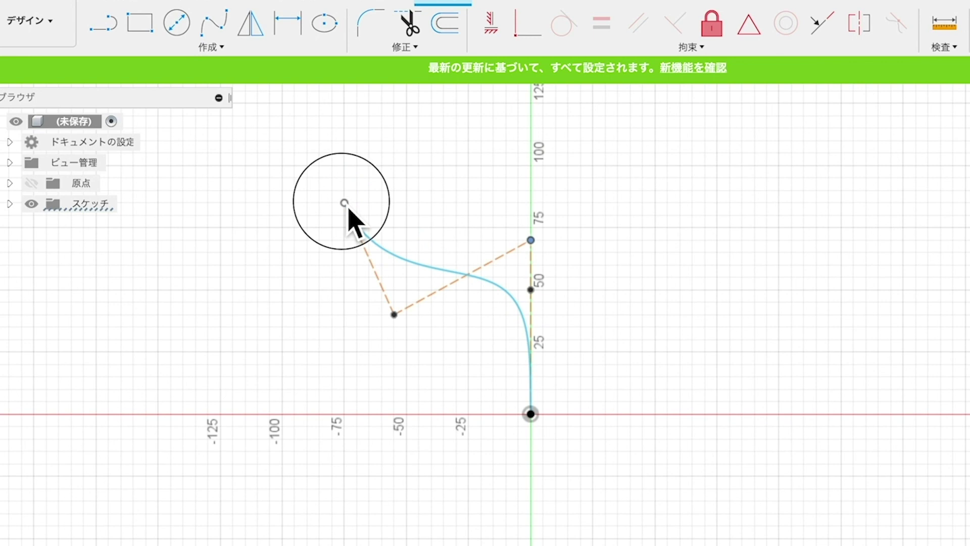
{"action": "left_click_drag", "start_coordinate": [348, 208], "coordinate": [348, 233]}
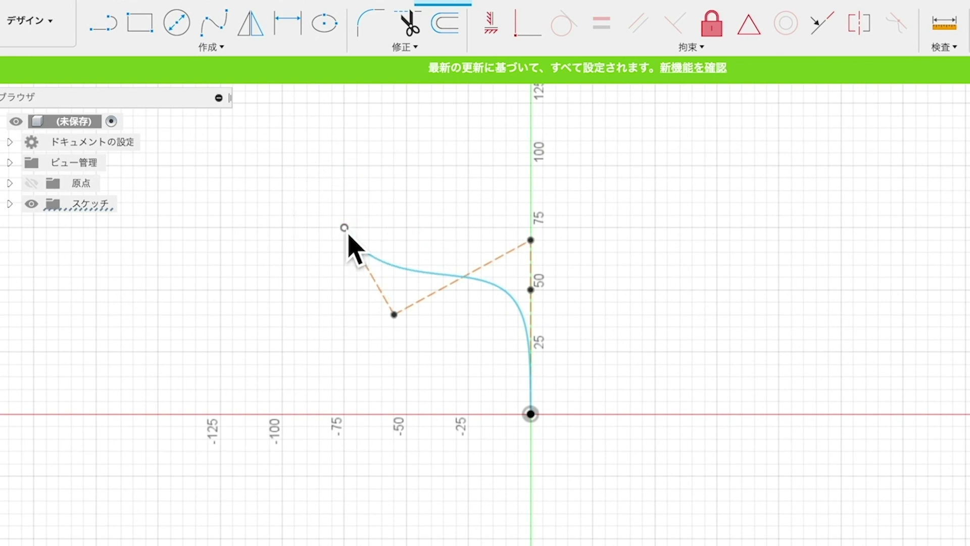
{"action": "mouse_move", "coordinate": [398, 320]}
{"action": "left_mouse_down"}
{"action": "mouse_move", "coordinate": [429, 308]}
{"action": "mouse_move", "coordinate": [413, 325]}
{"action": "left_mouse_up"}
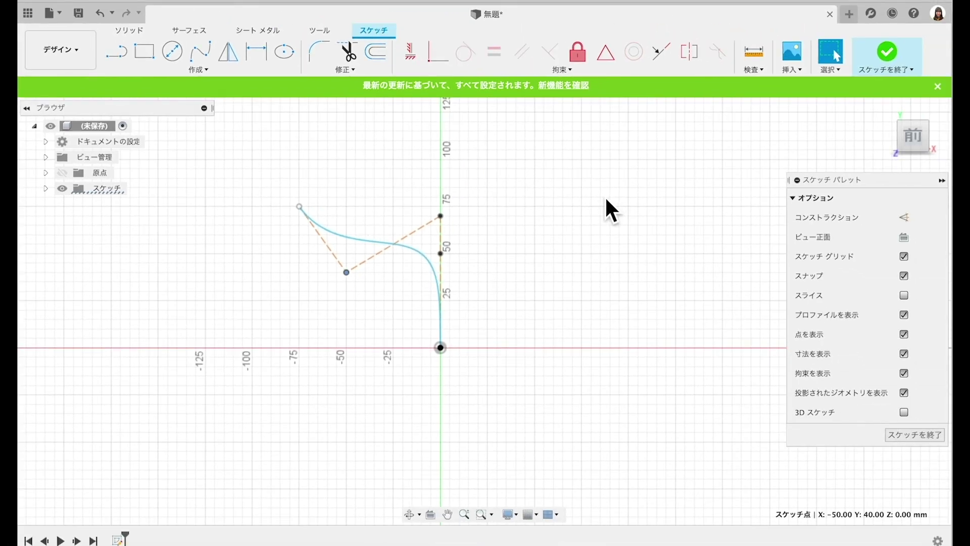
Step: Finish the spline sketch and draw a 3-point arc through the origin on the XZ plane
{"action": "left_click", "coordinate": [888, 52]}
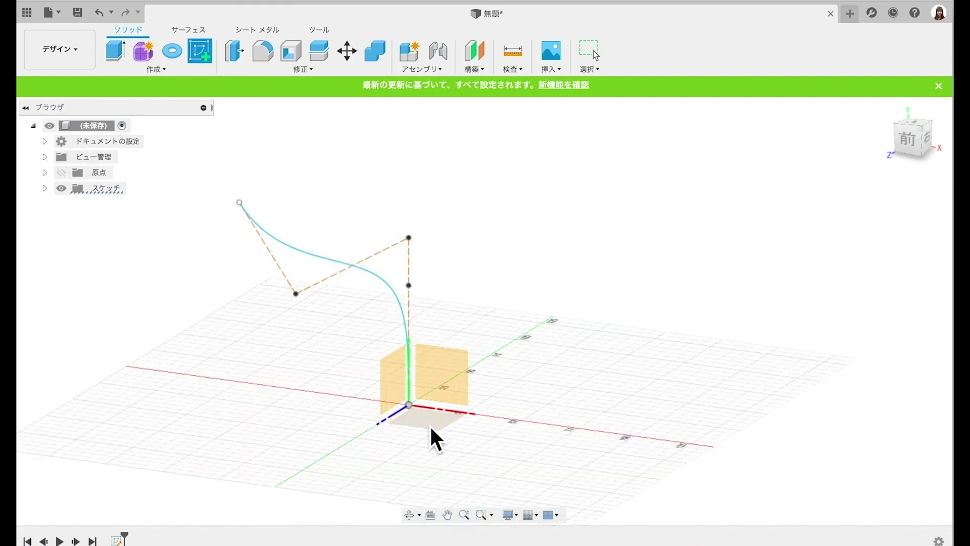
{"action": "left_click", "coordinate": [431, 427]}
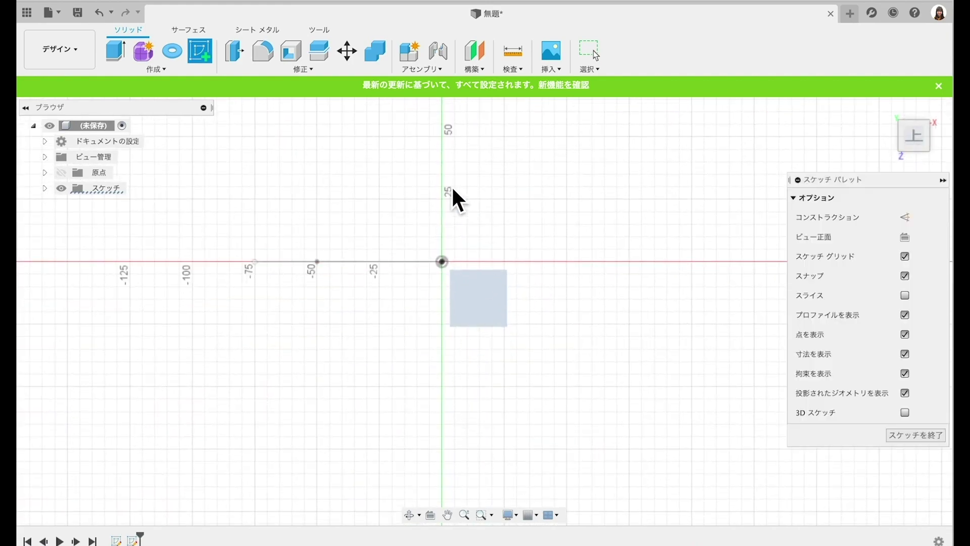
{"action": "left_click", "coordinate": [194, 71]}
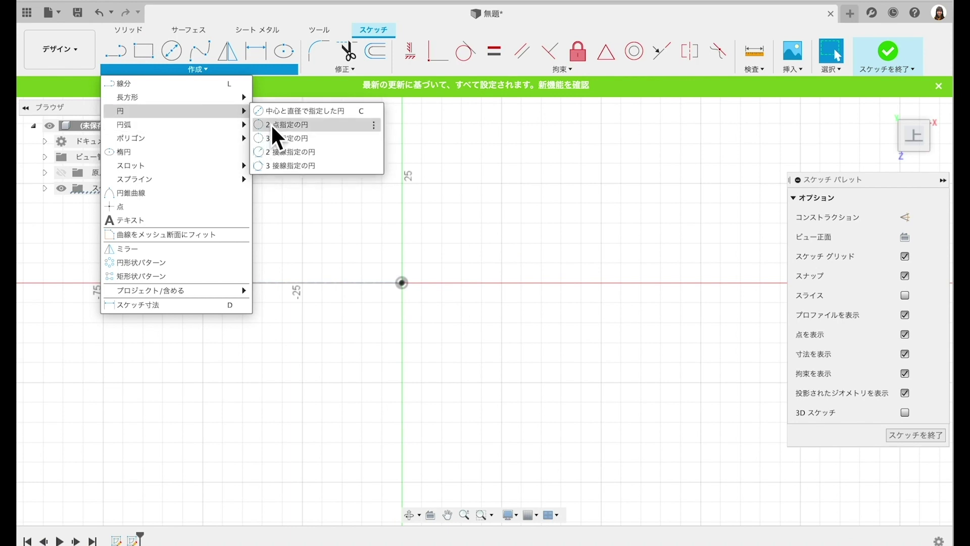
{"action": "mouse_move", "coordinate": [174, 124]}
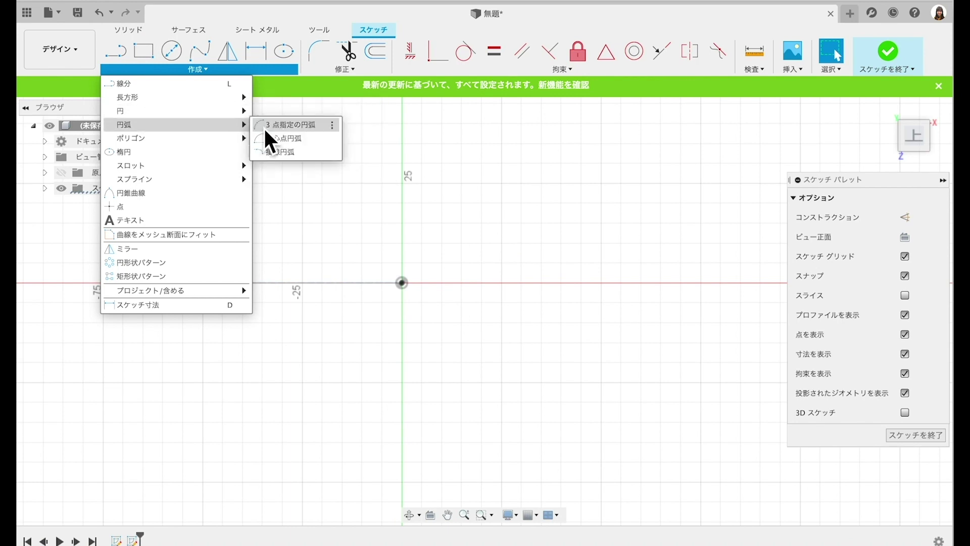
{"action": "left_click", "coordinate": [268, 126]}
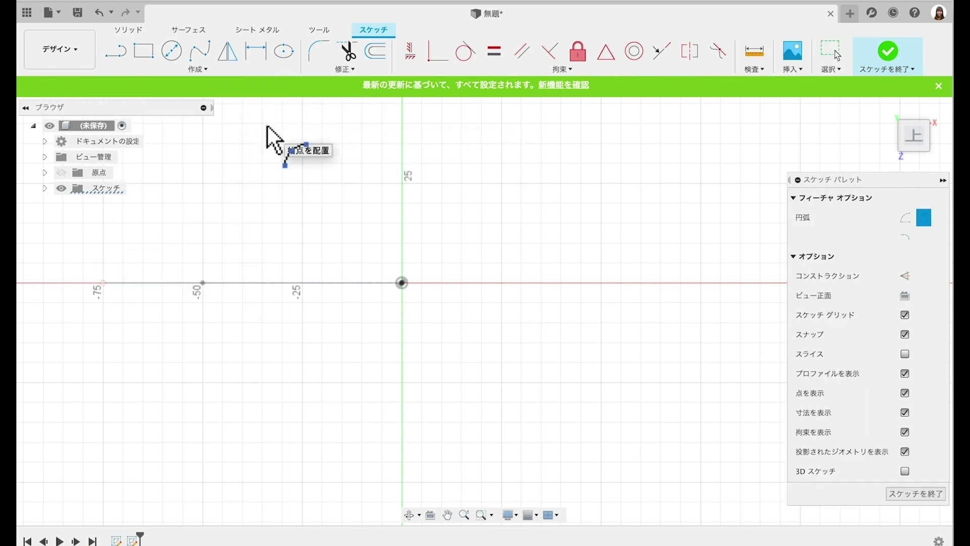
{"action": "scroll", "coordinate": [340, 255], "scroll_direction": "up", "scroll_amount": 1}
{"action": "scroll", "coordinate": [339, 247], "scroll_direction": "up", "scroll_amount": 1}
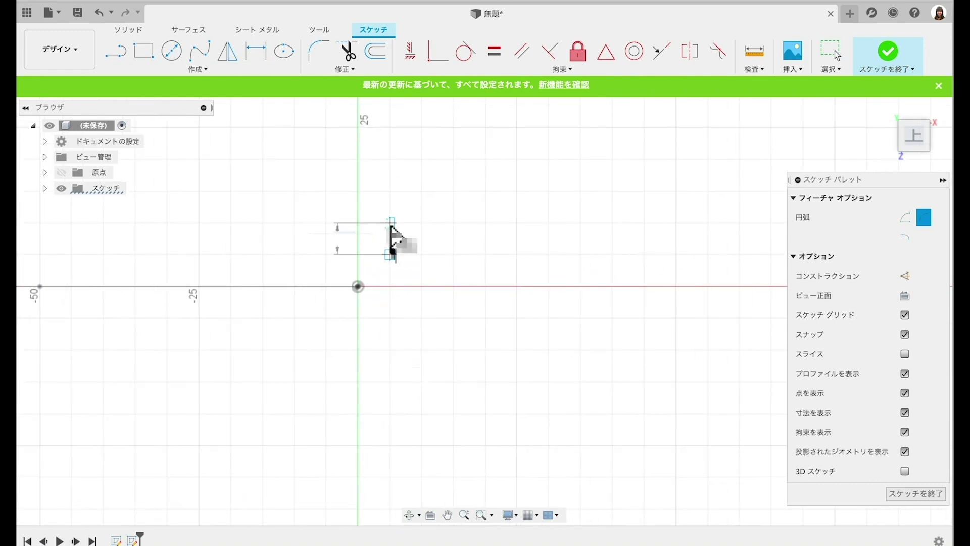
{"action": "left_click", "coordinate": [390, 381]}
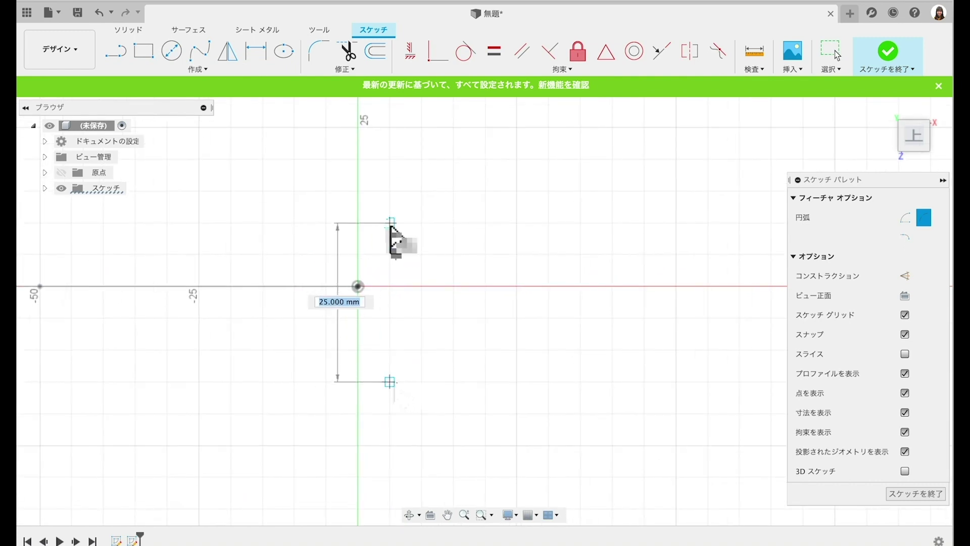
{"action": "left_click", "coordinate": [390, 350]}
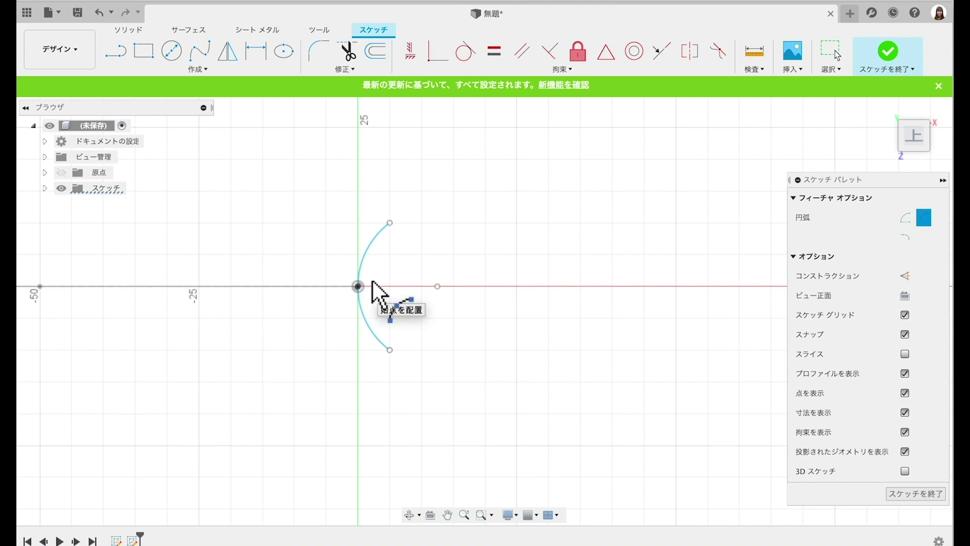
{"action": "left_click", "coordinate": [374, 293]}
Step: Drag both arc endpoints inward to flatten the arc, then orbit to see both sketches
{"action": "key", "text": "Escape"}
{"action": "scroll", "coordinate": [389, 325], "scroll_direction": "up", "scroll_amount": 2}
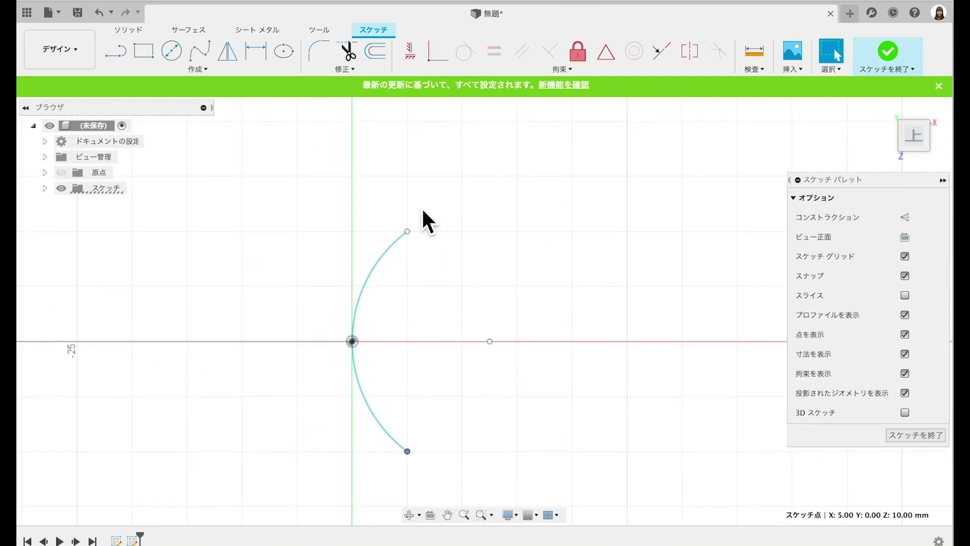
{"action": "left_click_drag", "start_coordinate": [408, 232], "coordinate": [384, 236]}
{"action": "left_click_drag", "start_coordinate": [408, 451], "coordinate": [378, 451]}
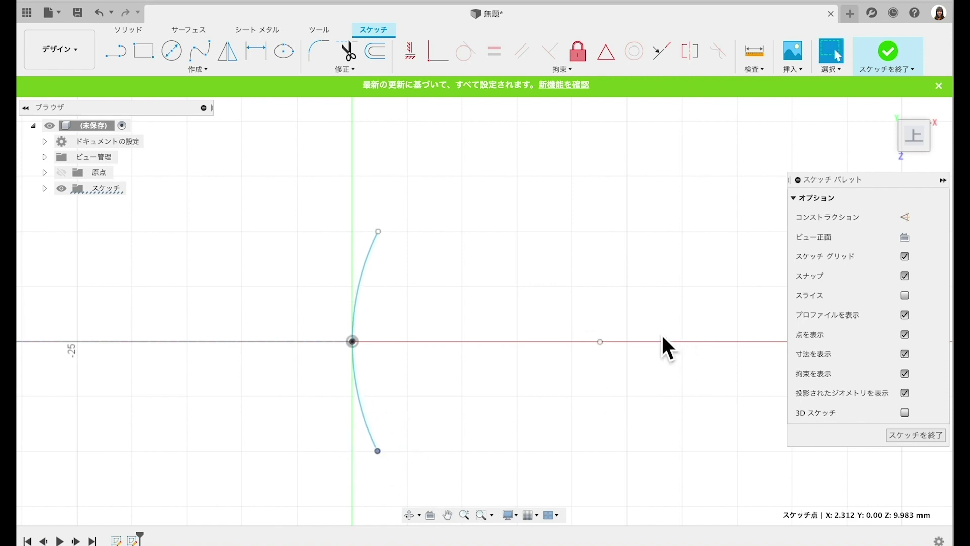
{"action": "middle_click_drag", "start_coordinate": [602, 341], "coordinate": [455, 249], "text": "shift"}
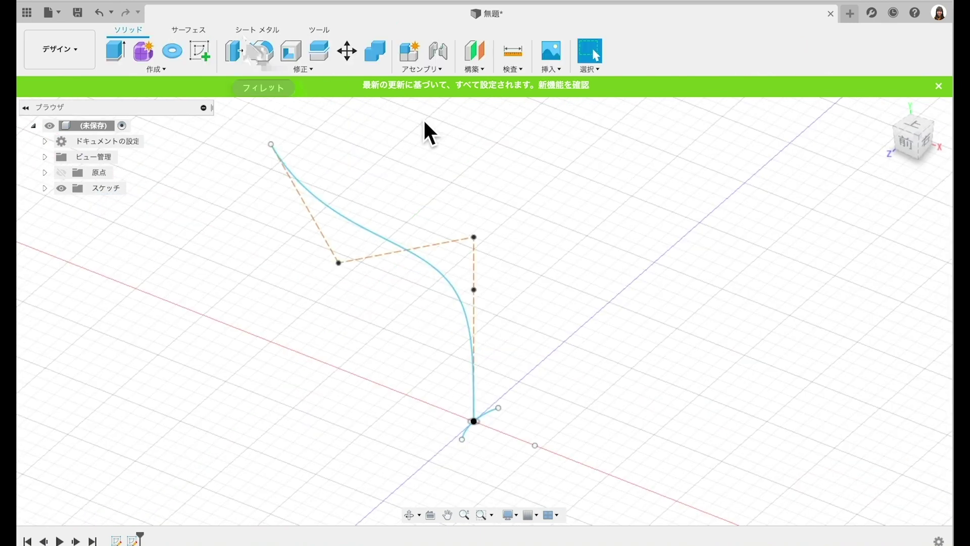
Step: Start a surface Sweep with the shallow arc as the profile
{"action": "left_click", "coordinate": [189, 30]}
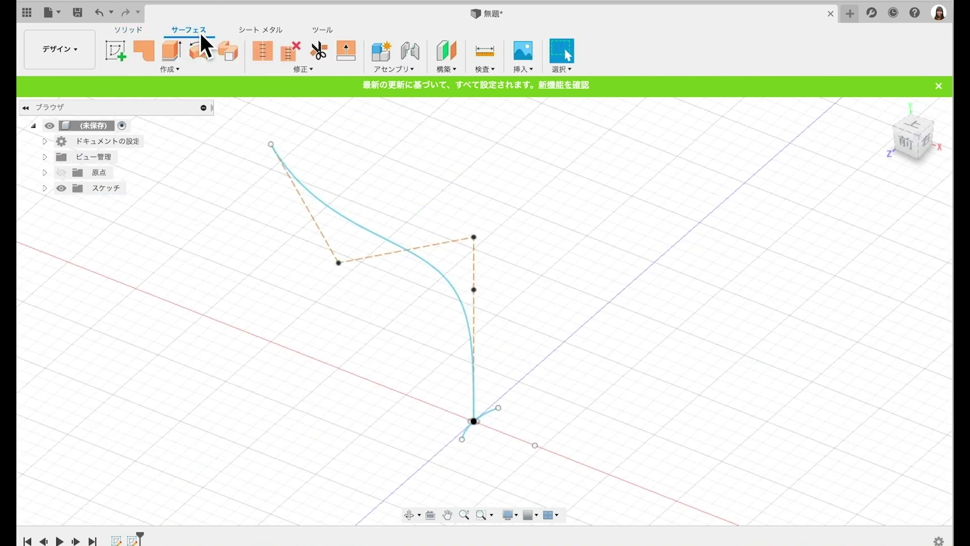
{"action": "left_click", "coordinate": [175, 69]}
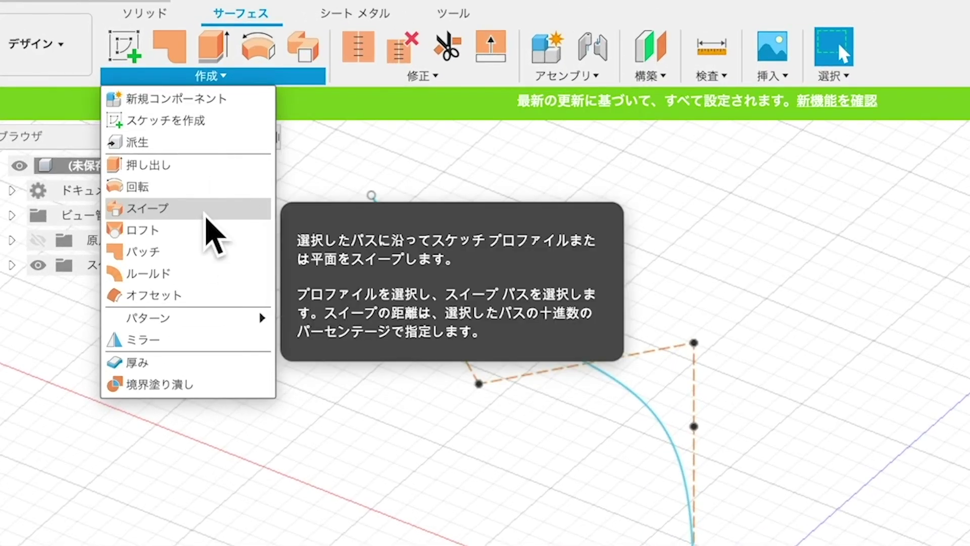
{"action": "left_click", "coordinate": [206, 215]}
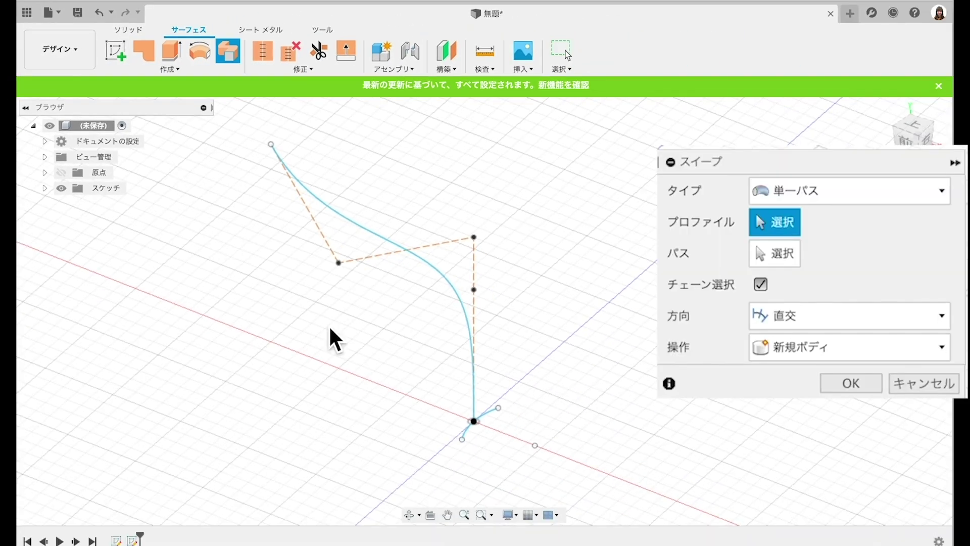
{"action": "left_click", "coordinate": [492, 417]}
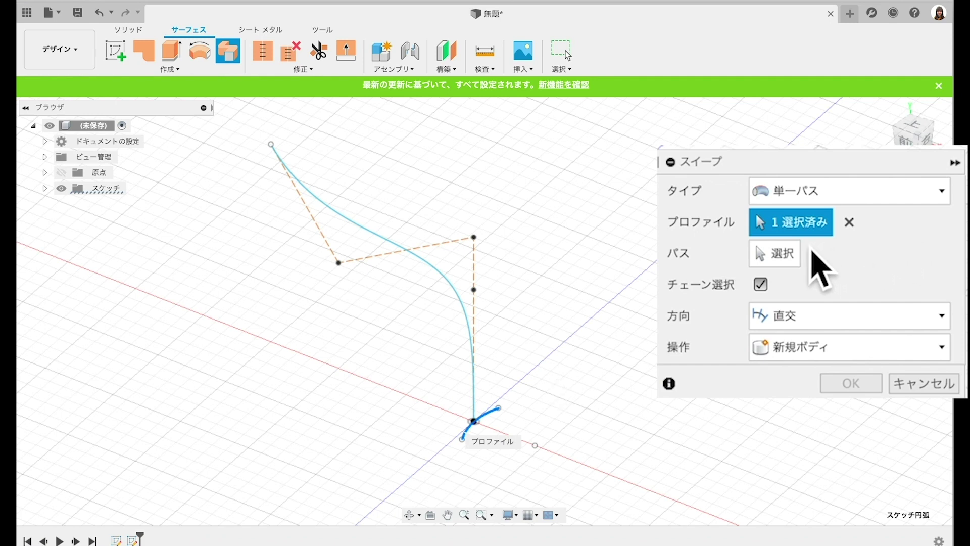
Step: Use the S-shaped spline as the sweep path and confirm the curved surface strip
{"action": "left_click", "coordinate": [788, 255]}
{"action": "left_click", "coordinate": [474, 329]}
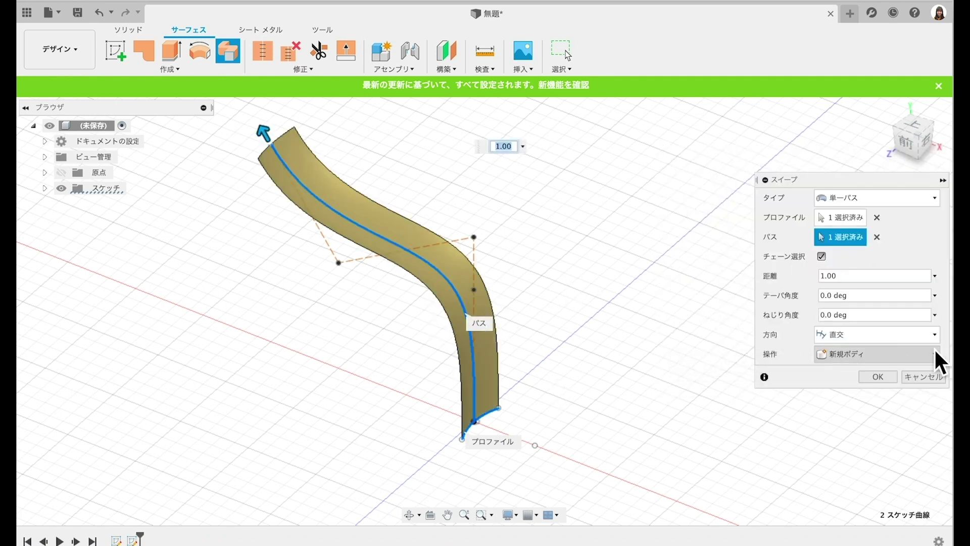
{"action": "scroll", "coordinate": [639, 316], "scroll_direction": "up", "scroll_amount": 5, "text": "shift"}
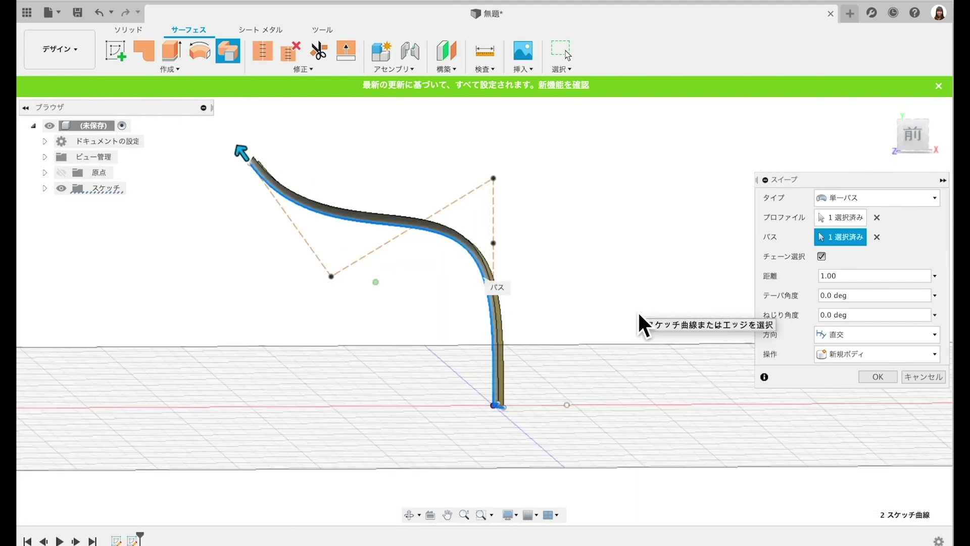
{"action": "scroll", "coordinate": [638, 322], "scroll_direction": "up", "scroll_amount": 3, "text": "shift"}
{"action": "scroll", "coordinate": [625, 321], "scroll_direction": "up", "scroll_amount": 3, "text": "shift"}
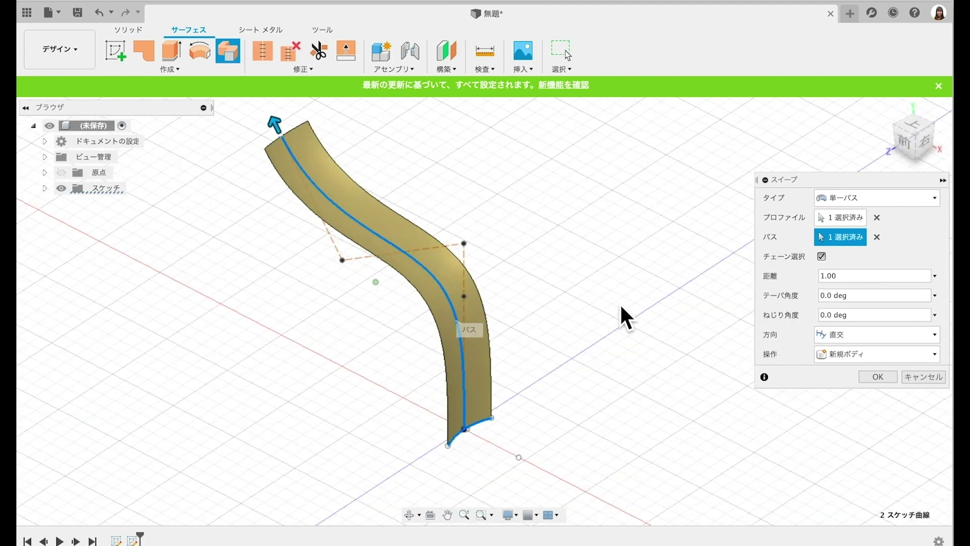
{"action": "scroll", "coordinate": [625, 316], "scroll_direction": "up", "scroll_amount": 3, "text": "shift"}
{"action": "scroll", "coordinate": [625, 316], "scroll_direction": "up", "scroll_amount": 2, "text": "shift"}
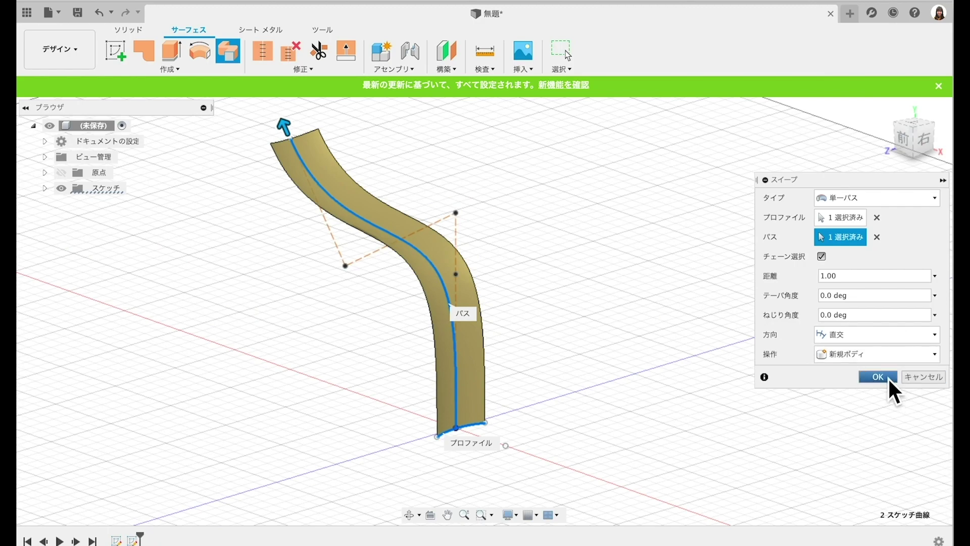
{"action": "left_click", "coordinate": [887, 377]}
{"action": "scroll", "coordinate": [762, 348], "scroll_direction": "up", "scroll_amount": 3, "text": "shift"}
{"action": "scroll", "coordinate": [766, 346], "scroll_direction": "up", "scroll_amount": 3, "text": "shift"}
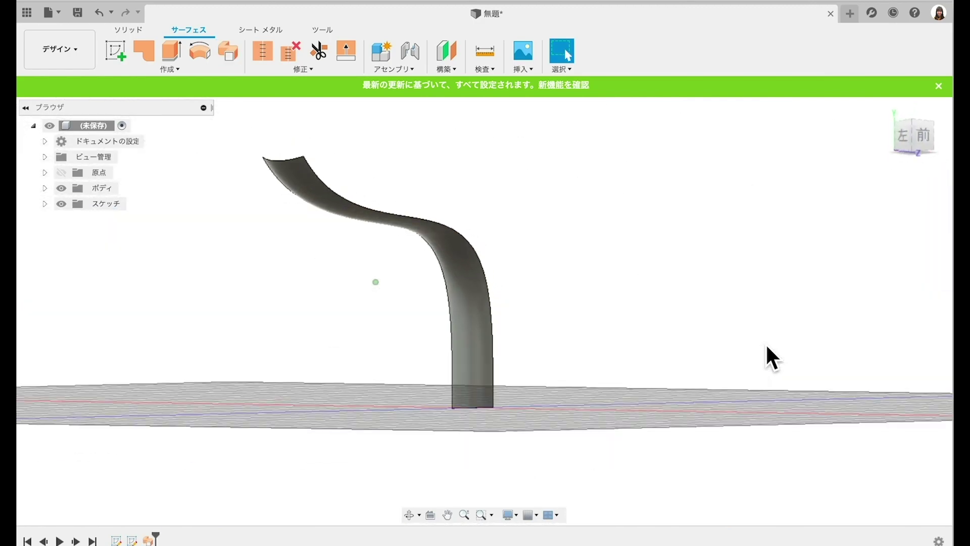
{"action": "scroll", "coordinate": [767, 346], "scroll_direction": "up", "scroll_amount": 3, "text": "shift"}
{"action": "scroll", "coordinate": [766, 346], "scroll_direction": "up", "scroll_amount": 3, "text": "shift"}
{"action": "scroll", "coordinate": [767, 346], "scroll_direction": "up", "scroll_amount": 3, "text": "shift"}
{"action": "scroll", "coordinate": [758, 344], "scroll_direction": "up", "scroll_amount": 3, "text": "shift"}
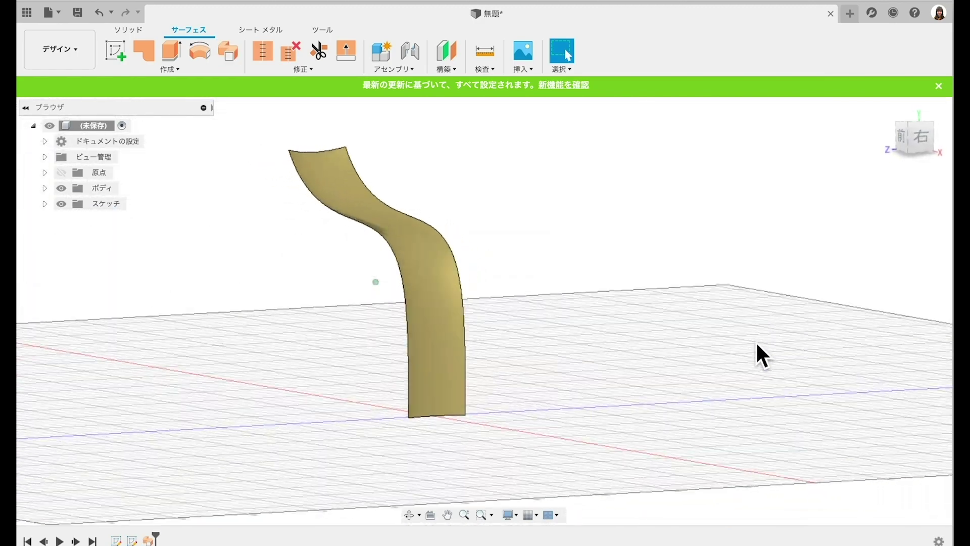
{"action": "scroll", "coordinate": [756, 342], "scroll_direction": "up", "scroll_amount": 3, "text": "shift"}
{"action": "scroll", "coordinate": [756, 344], "scroll_direction": "up", "scroll_amount": 3, "text": "shift"}
{"action": "scroll", "coordinate": [756, 344], "scroll_direction": "up", "scroll_amount": 3, "text": "shift"}
{"action": "scroll", "coordinate": [756, 344], "scroll_direction": "up", "scroll_amount": 3, "text": "shift"}
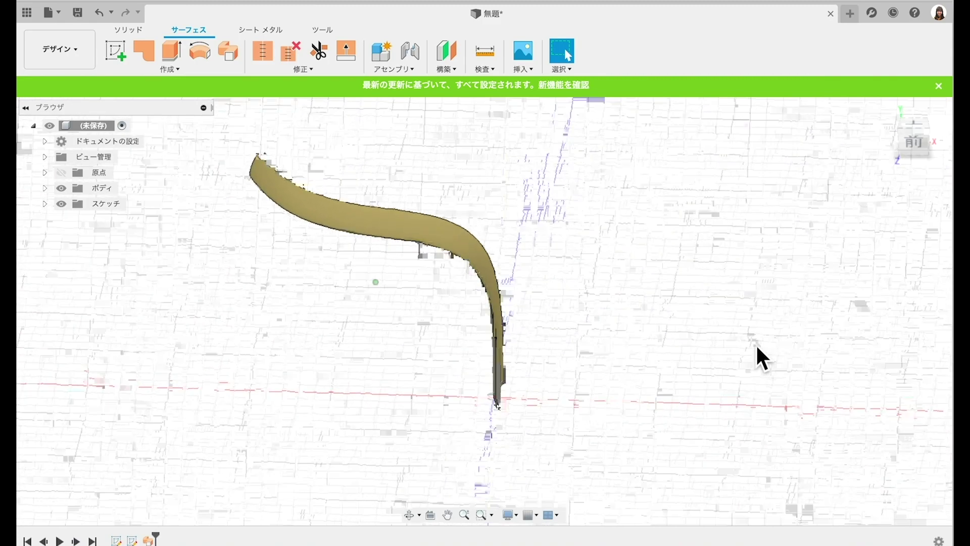
{"action": "scroll", "coordinate": [756, 344], "scroll_direction": "up", "scroll_amount": 3, "text": "shift"}
{"action": "scroll", "coordinate": [742, 353], "scroll_direction": "up", "scroll_amount": 3, "text": "shift"}
{"action": "scroll", "coordinate": [742, 353], "scroll_direction": "up", "scroll_amount": 3, "text": "shift"}
{"action": "scroll", "coordinate": [742, 353], "scroll_direction": "up", "scroll_amount": 3, "text": "shift"}
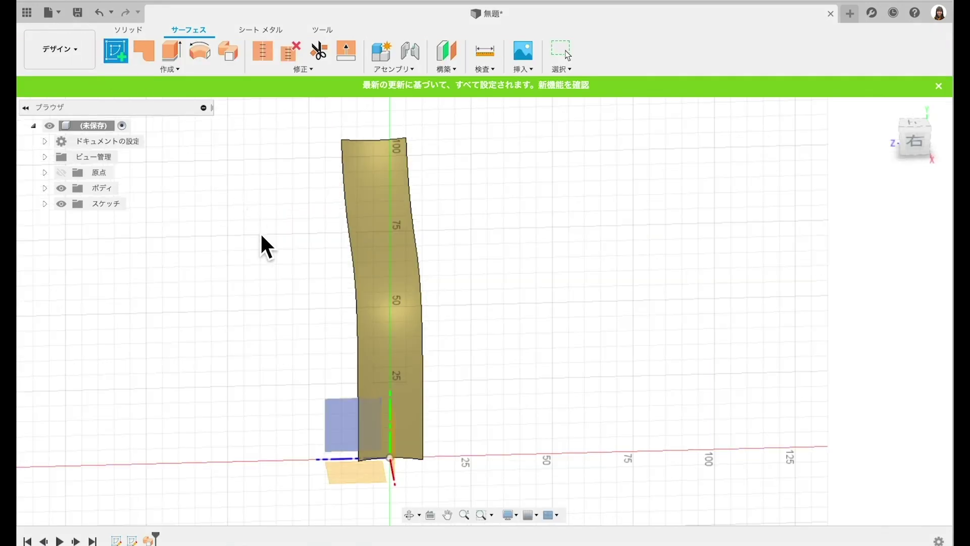
Step: In a new sketch, draw the stepped line chain: 50 mm up, slope, short vertical, 5 mm to centre
{"action": "left_click", "coordinate": [350, 416]}
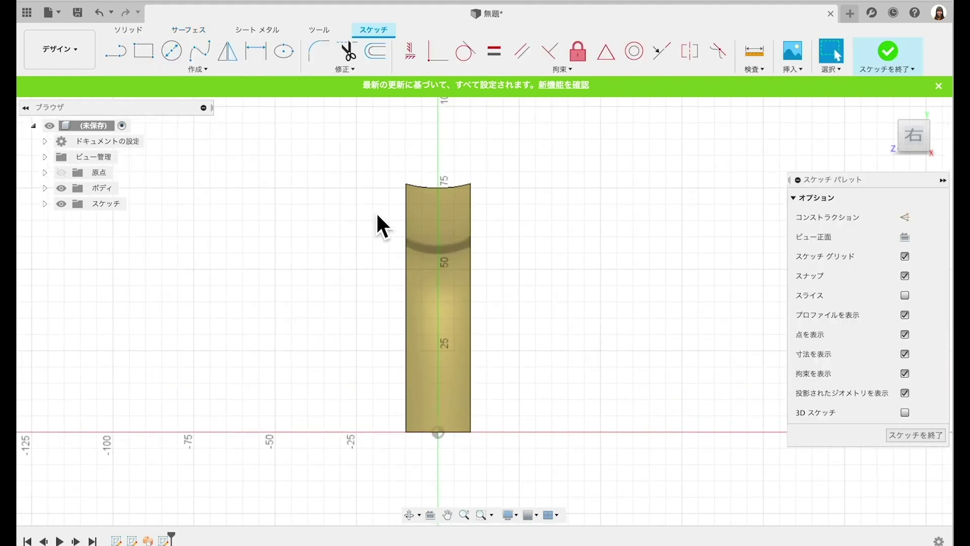
{"action": "left_click", "coordinate": [135, 67]}
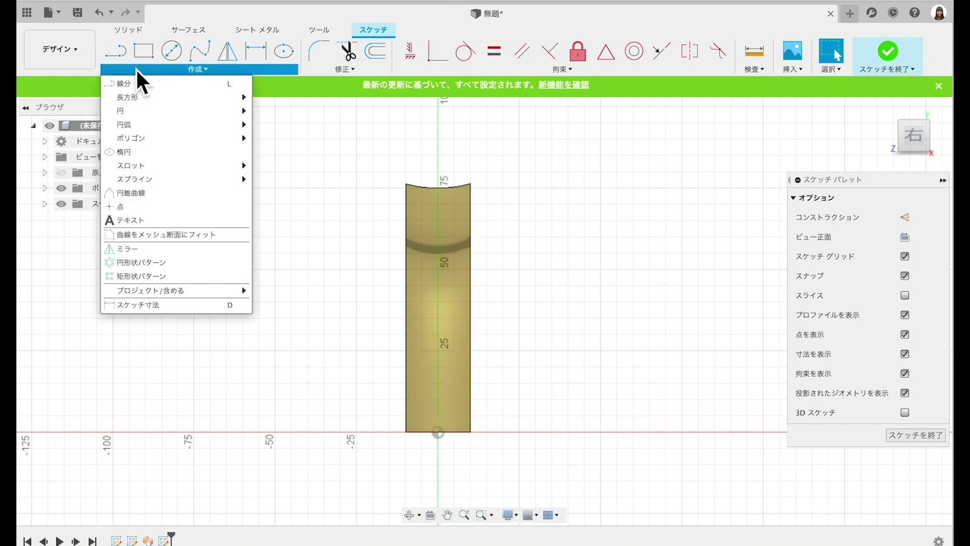
{"action": "left_click", "coordinate": [144, 85]}
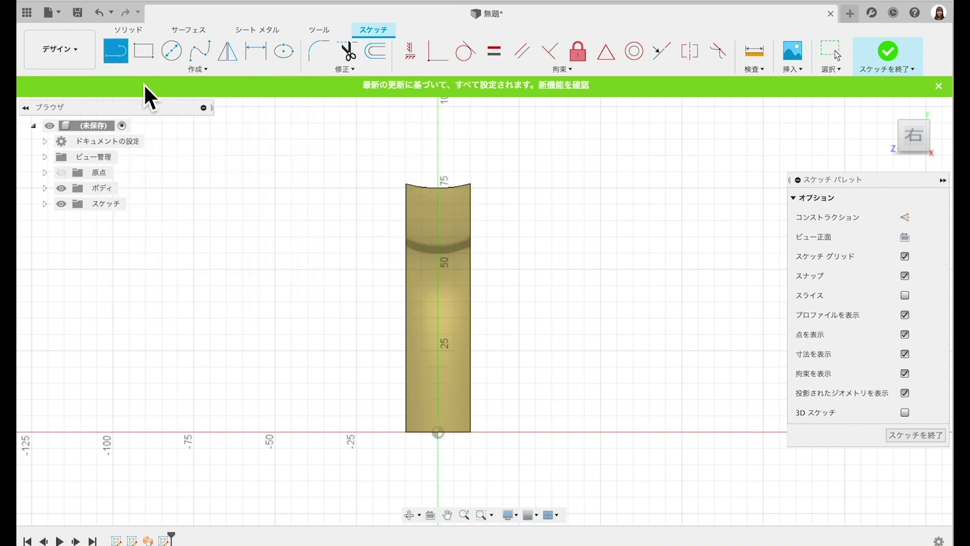
{"action": "left_click_drag", "start_coordinate": [439, 431], "coordinate": [404, 438]}
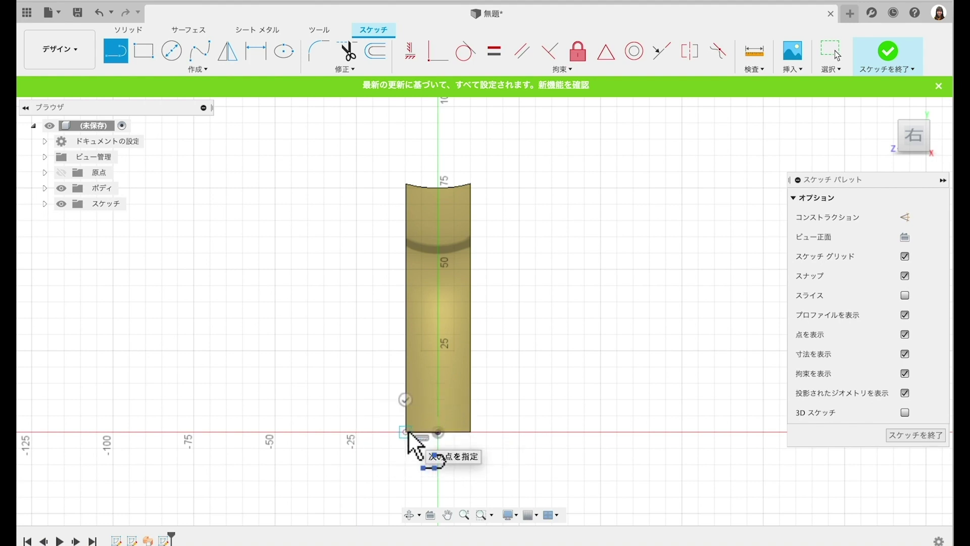
{"action": "left_click", "coordinate": [406, 269]}
{"action": "scroll", "coordinate": [314, 250], "scroll_direction": "up", "scroll_amount": 3}
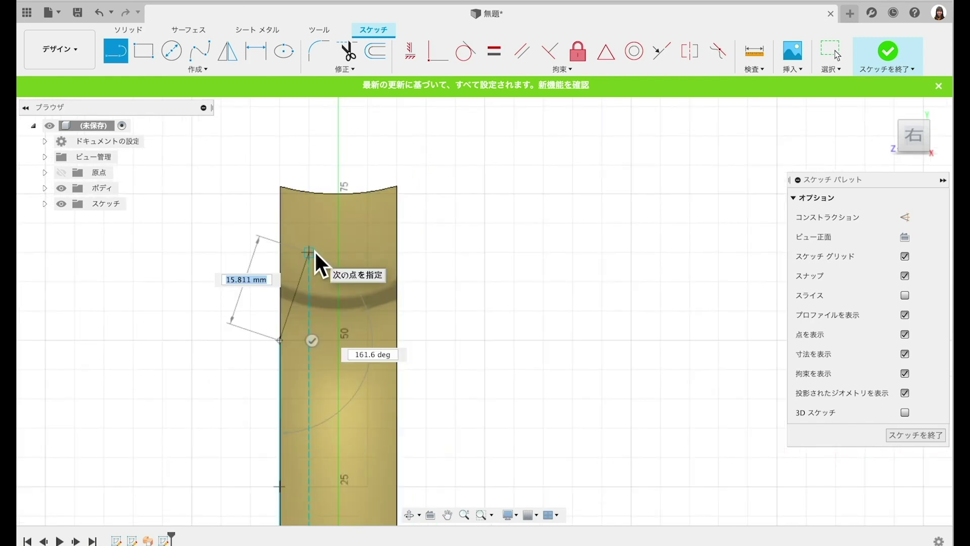
{"action": "left_click", "coordinate": [311, 248]}
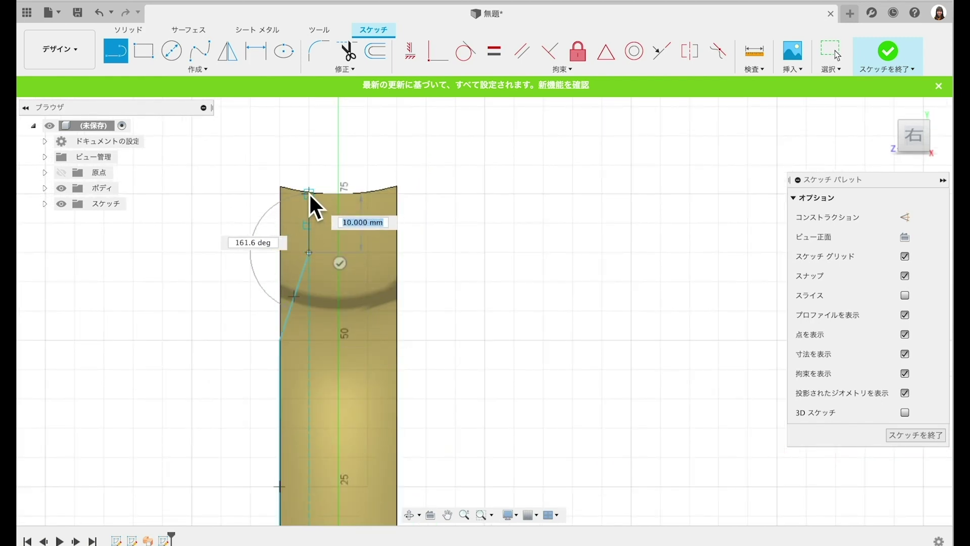
{"action": "left_click", "coordinate": [310, 168]}
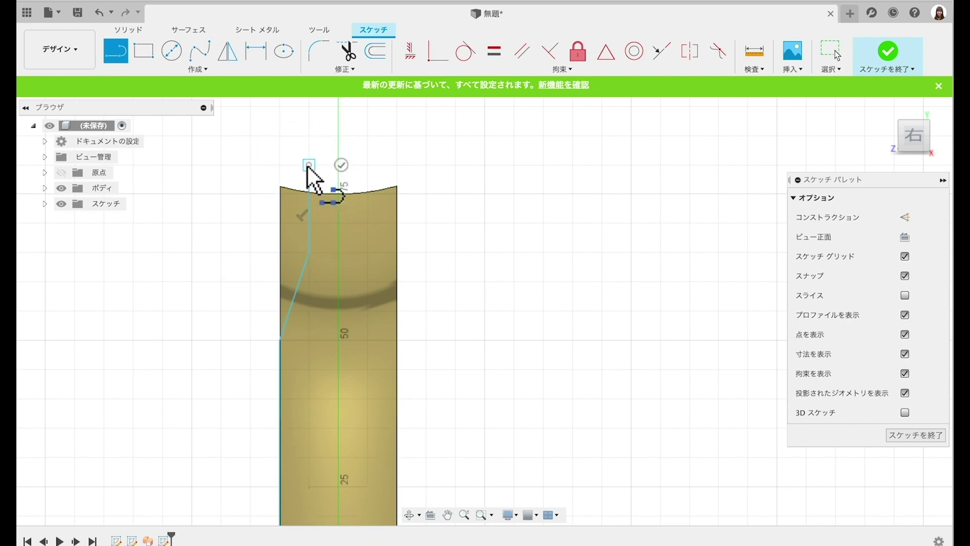
{"action": "left_click", "coordinate": [338, 165]}
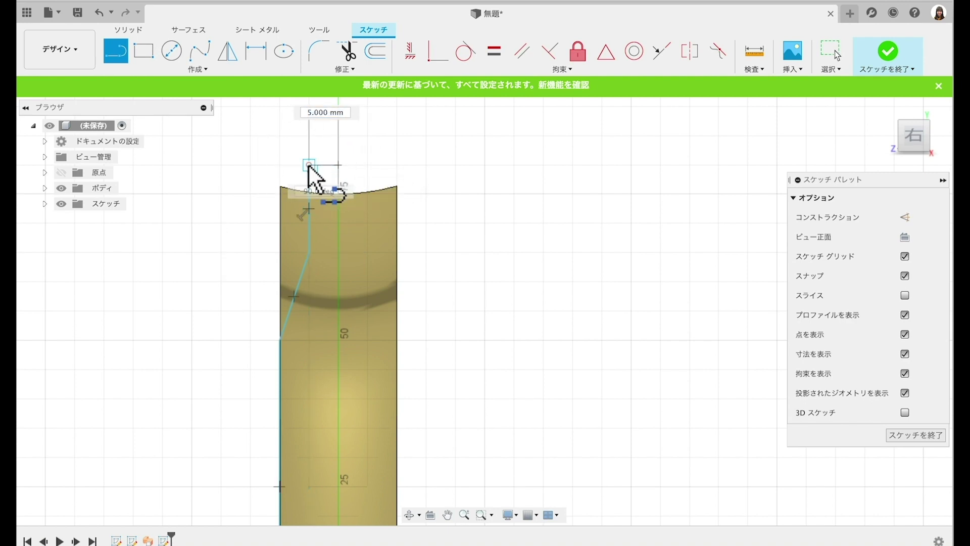
Step: Close the half-profile with a base line from the bottom-left corner to the origin
{"action": "key", "text": "Escape"}
{"action": "scroll", "coordinate": [384, 160], "scroll_direction": "down", "scroll_amount": 3}
{"action": "scroll", "coordinate": [385, 168], "scroll_direction": "up", "scroll_amount": 1}
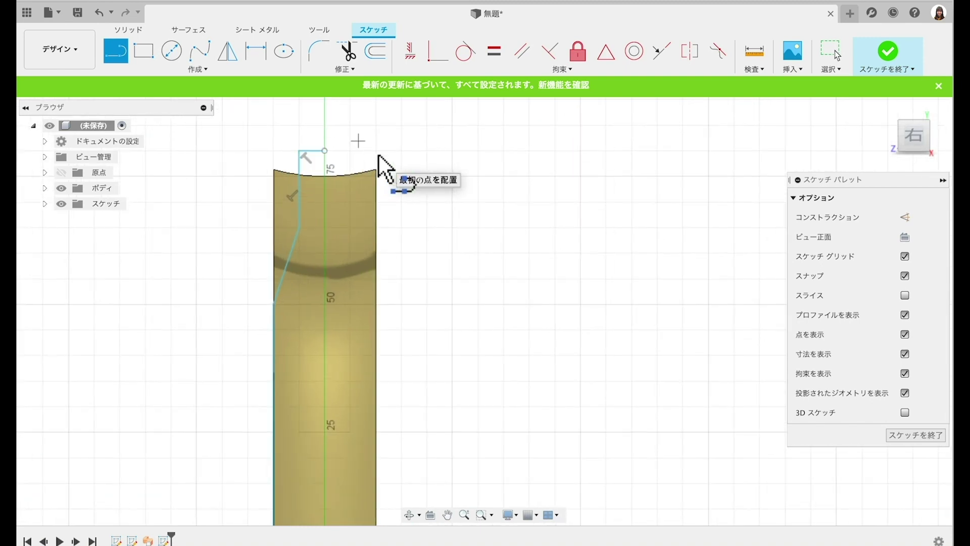
{"action": "scroll", "coordinate": [293, 478], "scroll_direction": "up", "scroll_amount": 2}
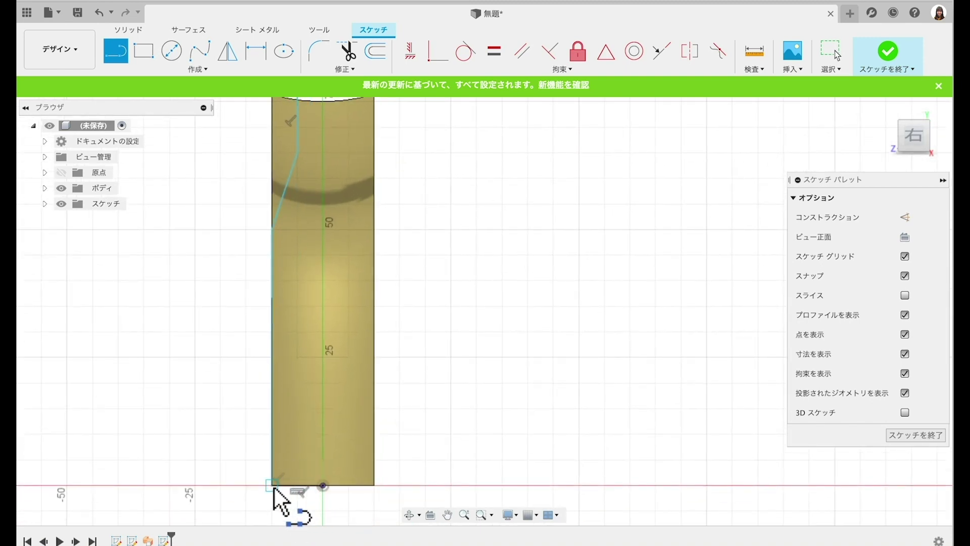
{"action": "left_click", "coordinate": [272, 486]}
{"action": "left_click", "coordinate": [323, 485]}
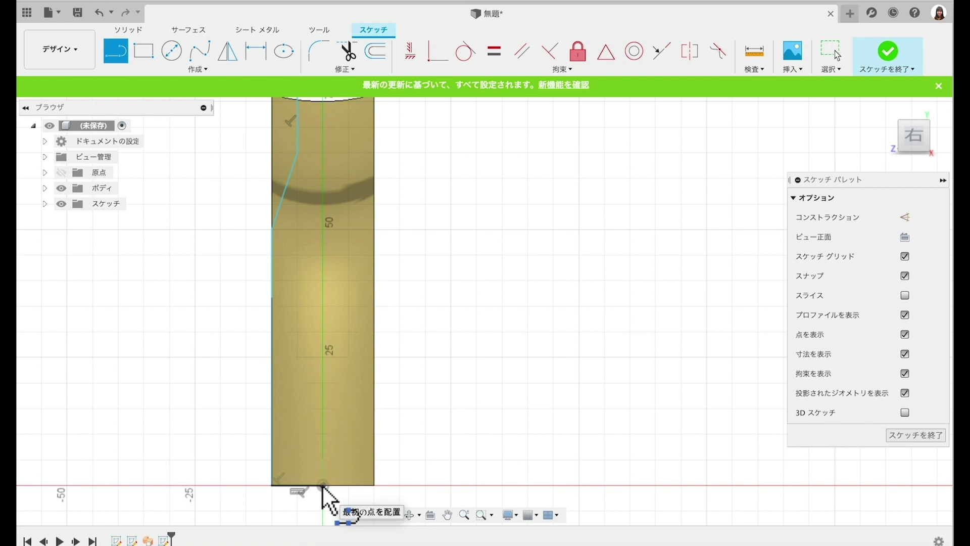
{"action": "left_click", "coordinate": [228, 51]}
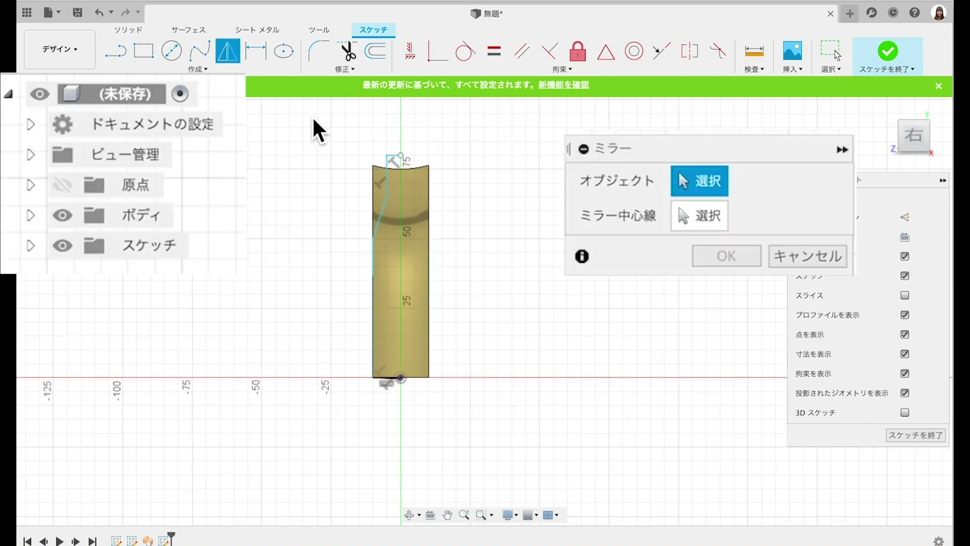
Step: Mirror the five profile lines across the vertical origin axis into a closed symmetric outline
{"action": "left_click", "coordinate": [344, 131]}
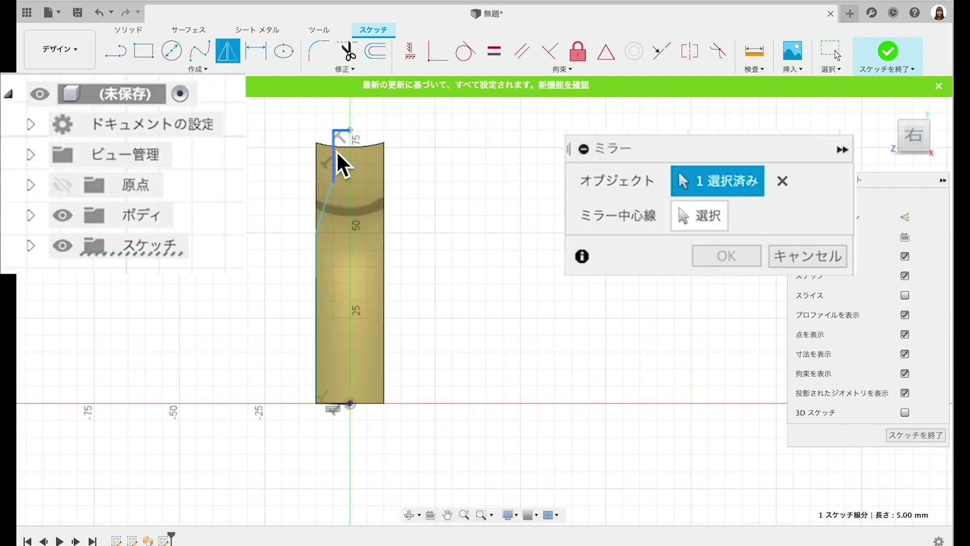
{"action": "left_click", "coordinate": [335, 152]}
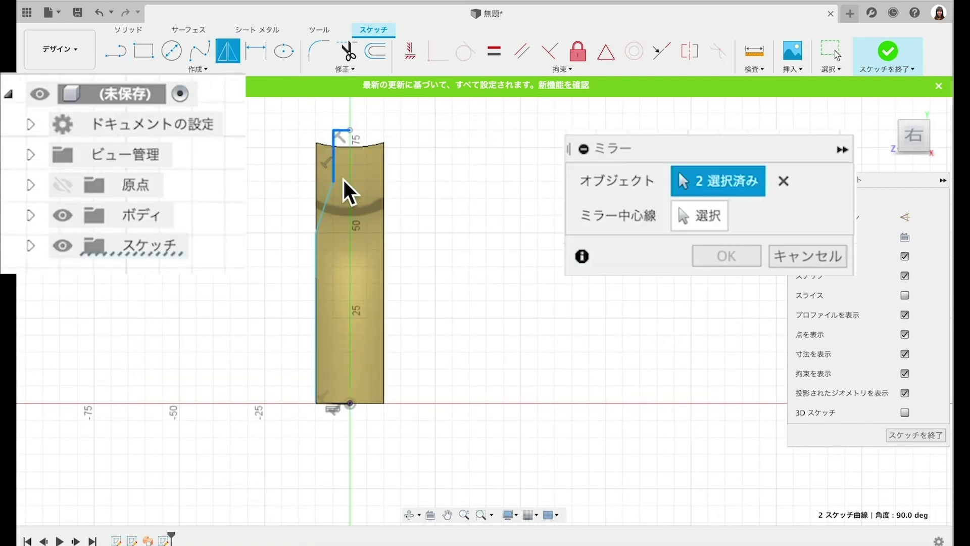
{"action": "left_click", "coordinate": [340, 408]}
{"action": "left_click", "coordinate": [703, 217]}
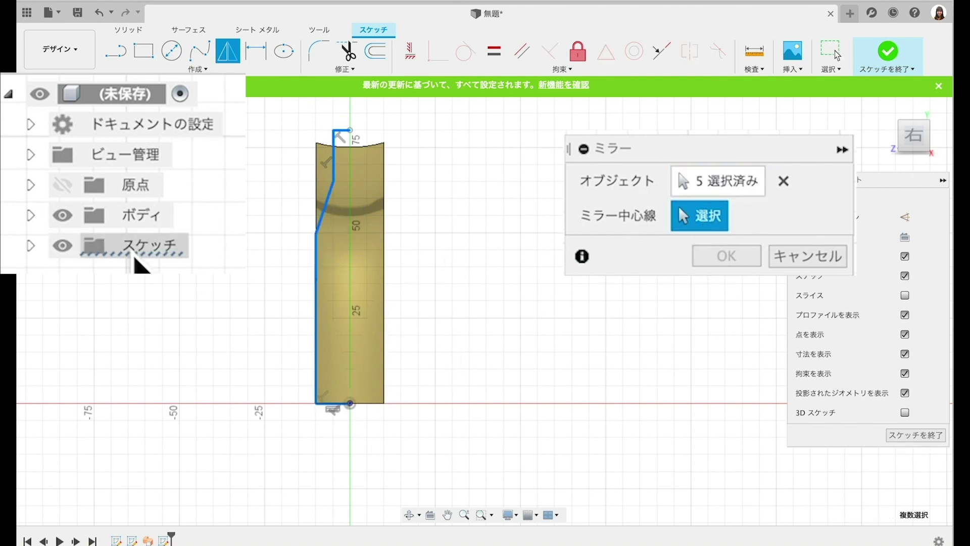
{"action": "left_click", "coordinate": [63, 185]}
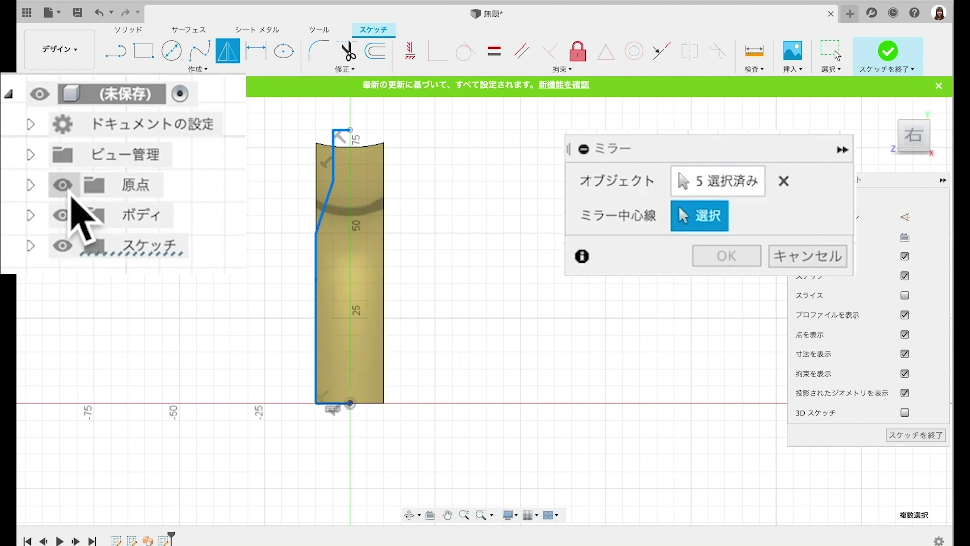
{"action": "left_click", "coordinate": [357, 373]}
{"action": "key", "text": "Return"}
{"action": "left_click_drag", "start_coordinate": [402, 203], "coordinate": [424, 253]}
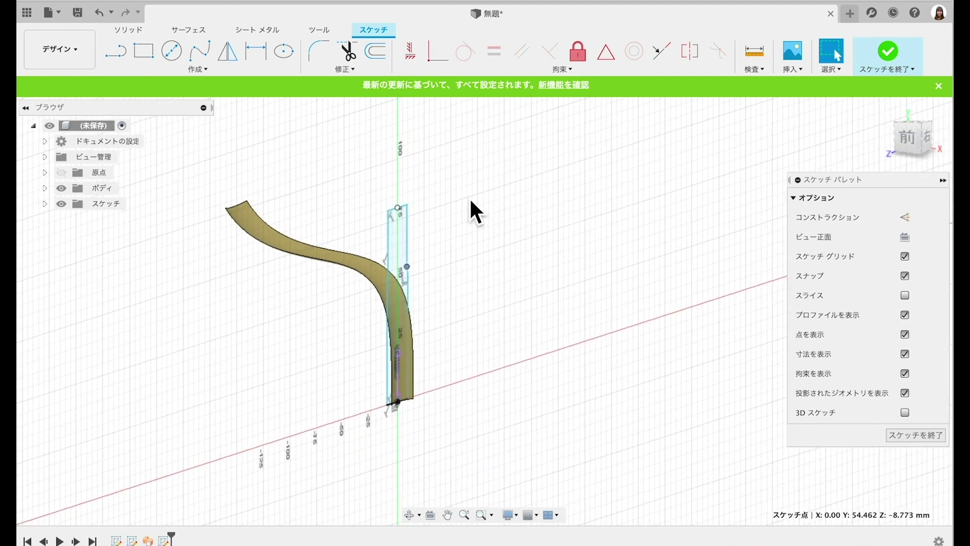
Step: Finish the sketch and create a construction plane offset 30 mm from the YZ plane
{"action": "left_click", "coordinate": [896, 59]}
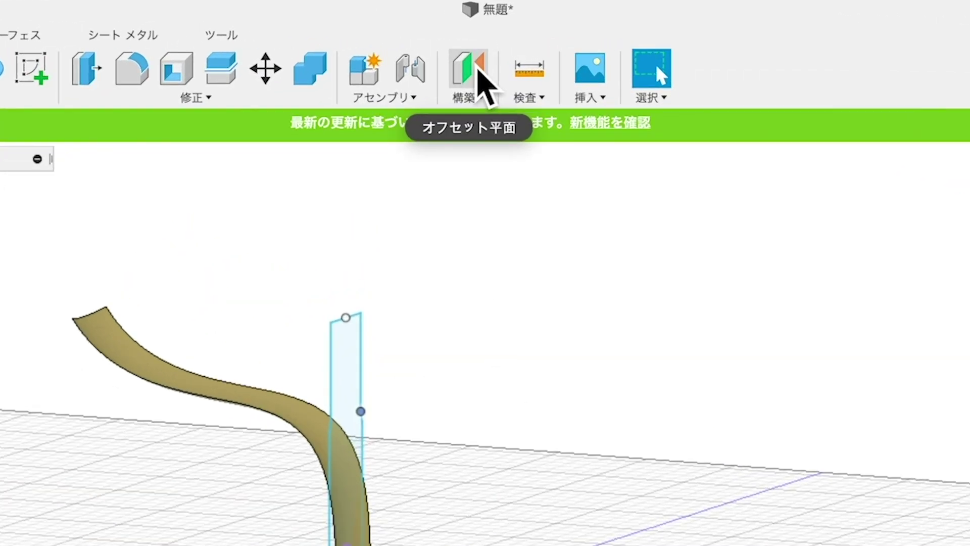
{"action": "left_click", "coordinate": [478, 72]}
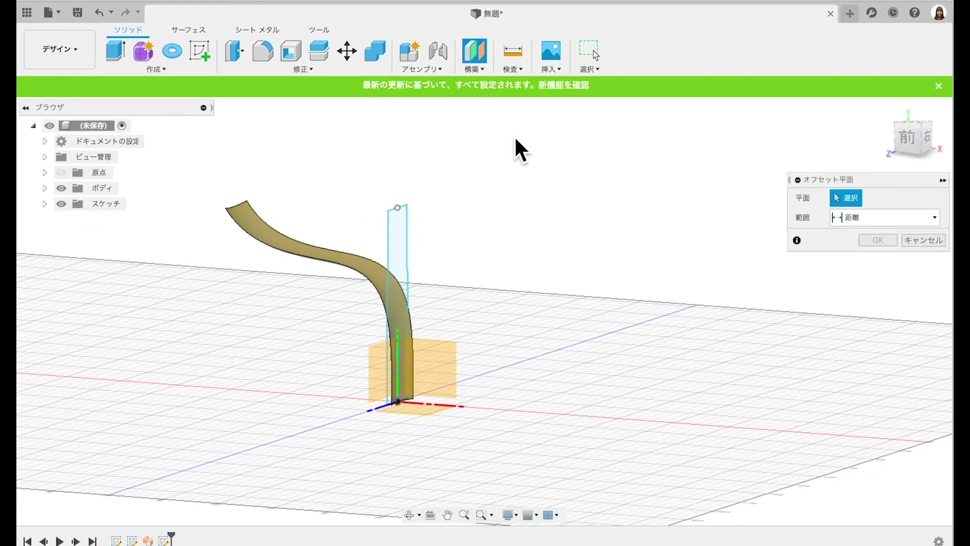
{"action": "left_click", "coordinate": [387, 375]}
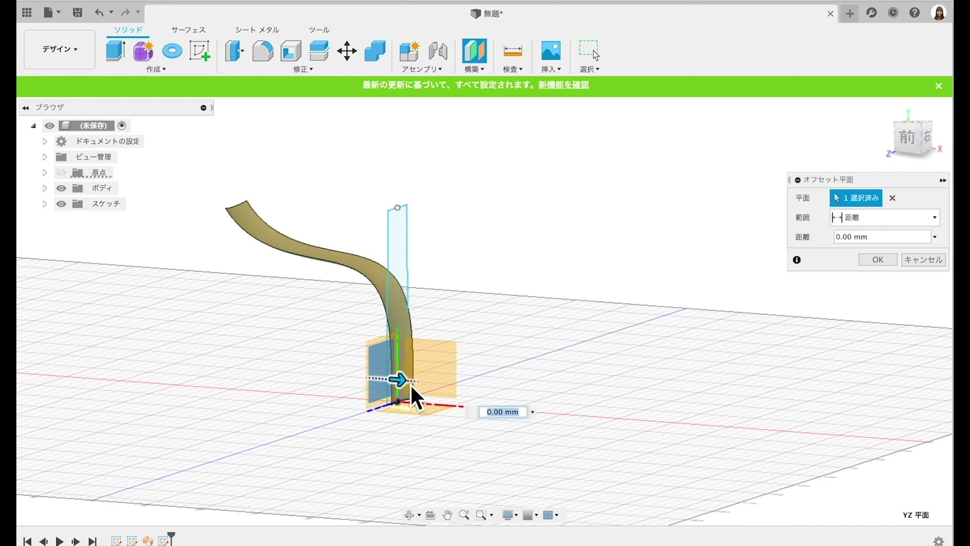
{"action": "left_click_drag", "start_coordinate": [416, 395], "coordinate": [433, 396]}
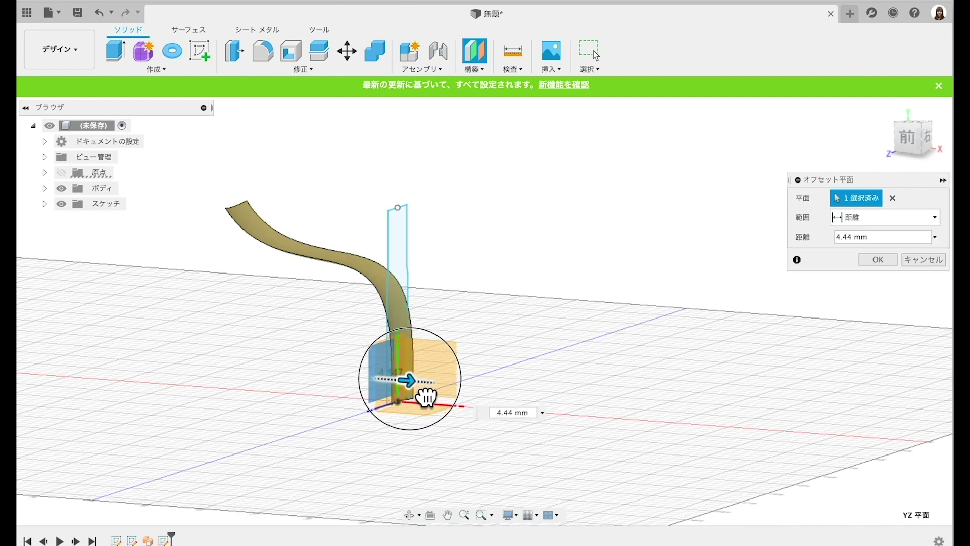
{"action": "type", "text": "30"}
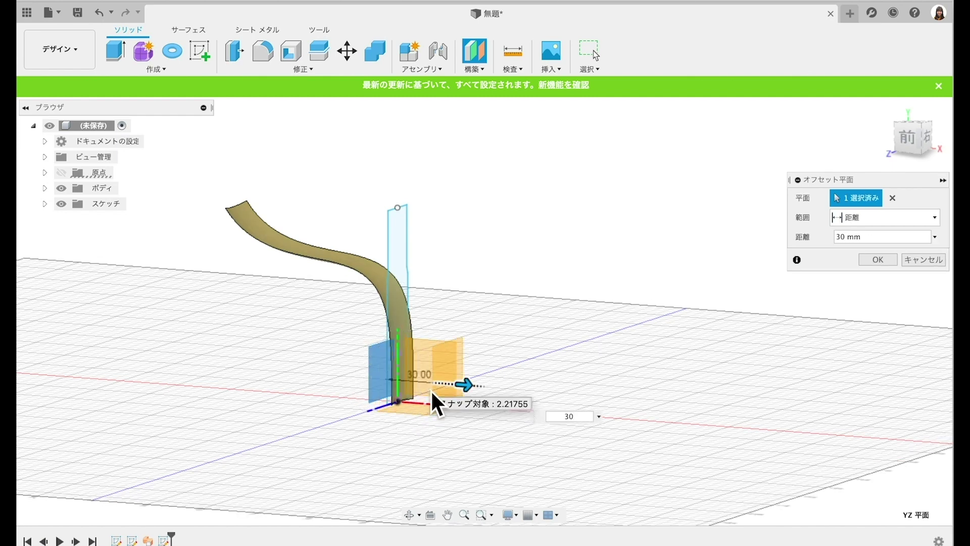
{"action": "key", "text": "Return"}
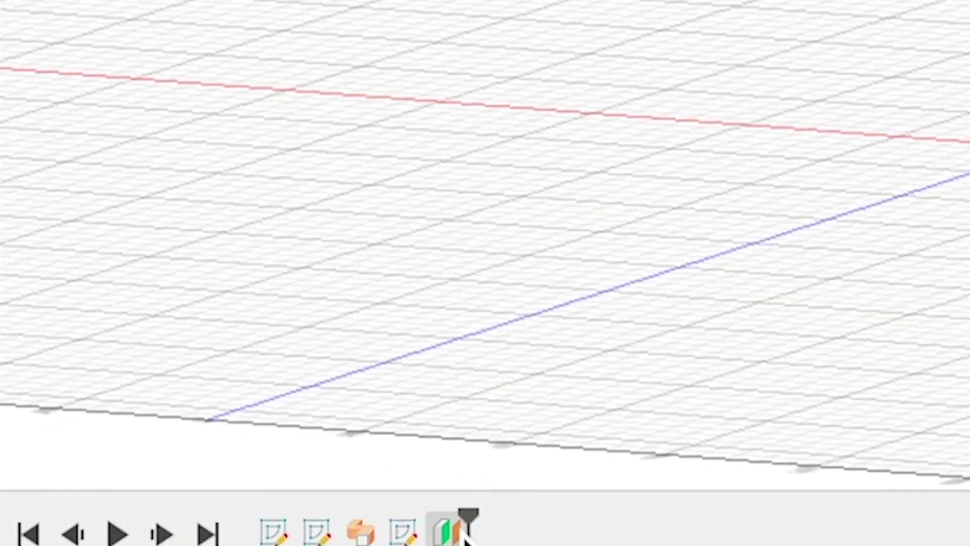
Step: Redefine the profile sketch's plane to the 30 mm offset Plane1
{"action": "left_click_drag", "start_coordinate": [468, 521], "coordinate": [316, 538]}
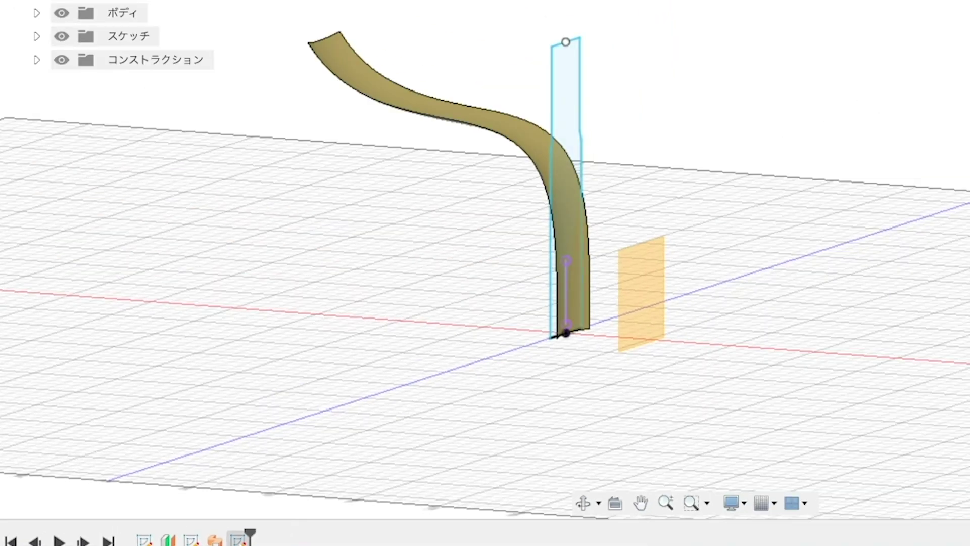
{"action": "right_click", "coordinate": [240, 539]}
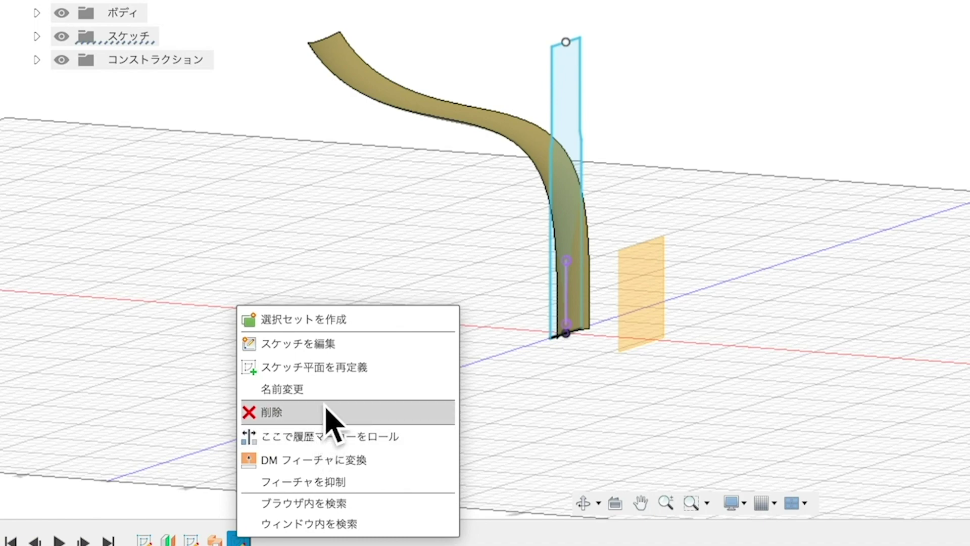
{"action": "left_click", "coordinate": [341, 368]}
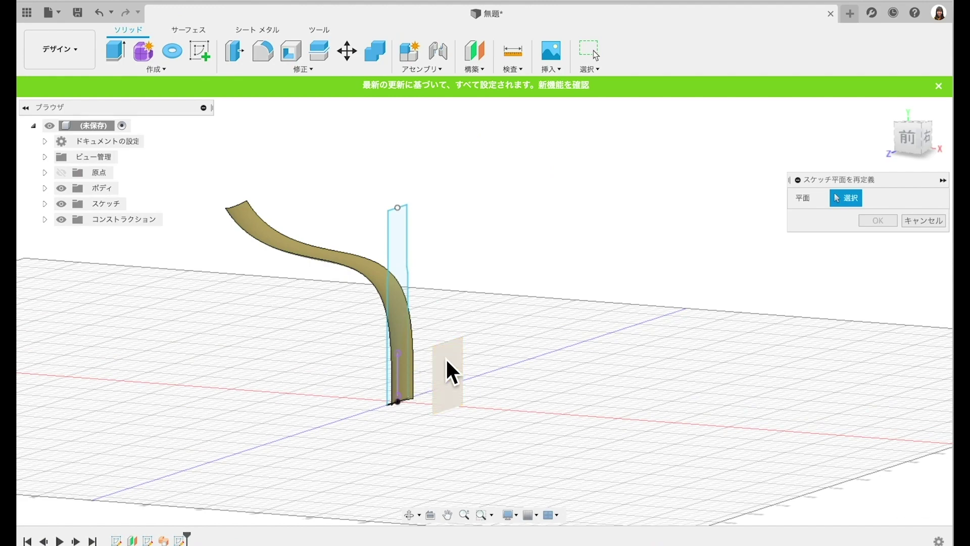
{"action": "left_click", "coordinate": [454, 372]}
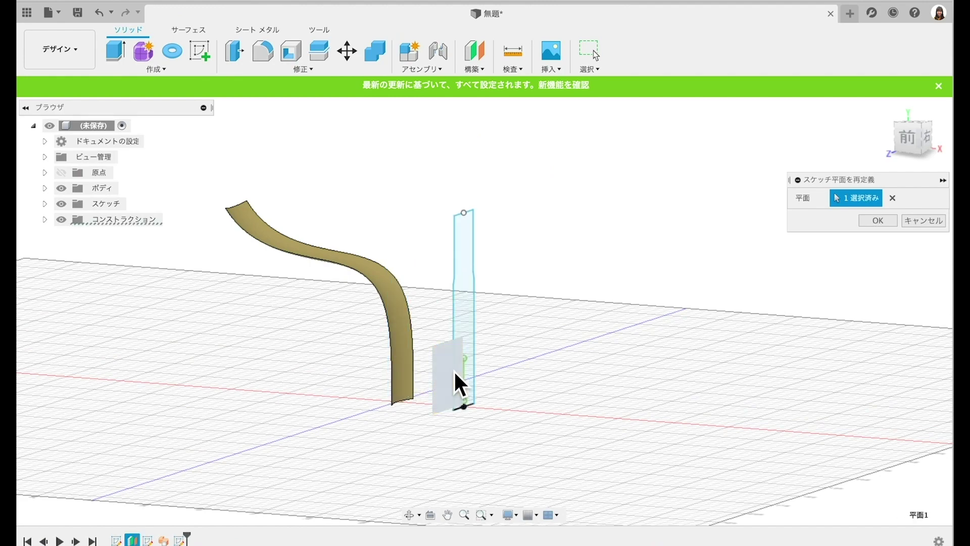
{"action": "key", "text": "Return"}
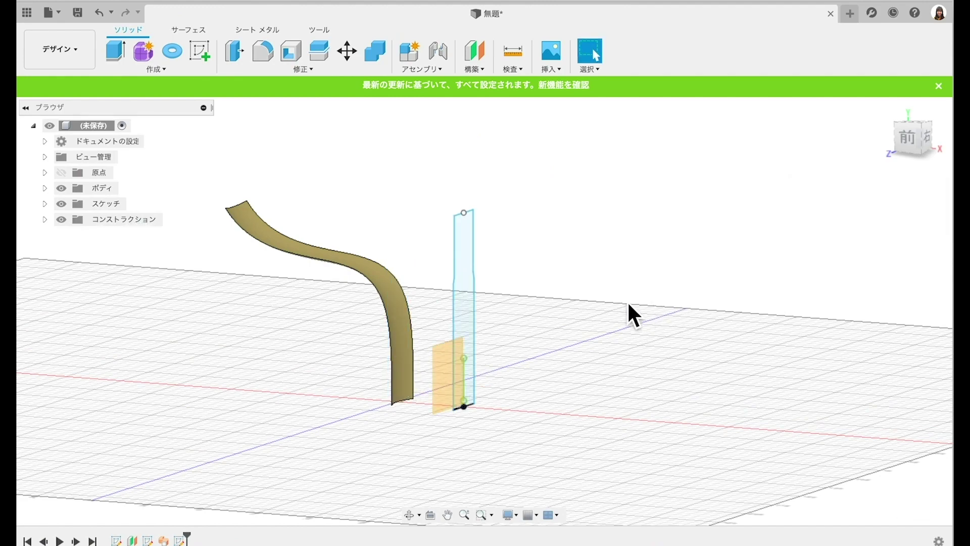
Step: Press/Pull the line profile back through the curved strip
{"action": "left_click", "coordinate": [262, 70]}
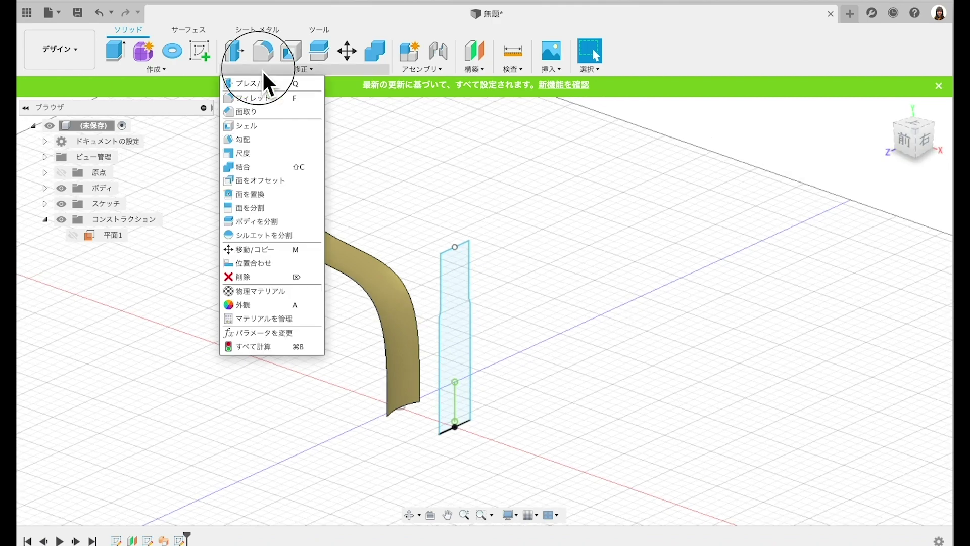
{"action": "left_click", "coordinate": [248, 84]}
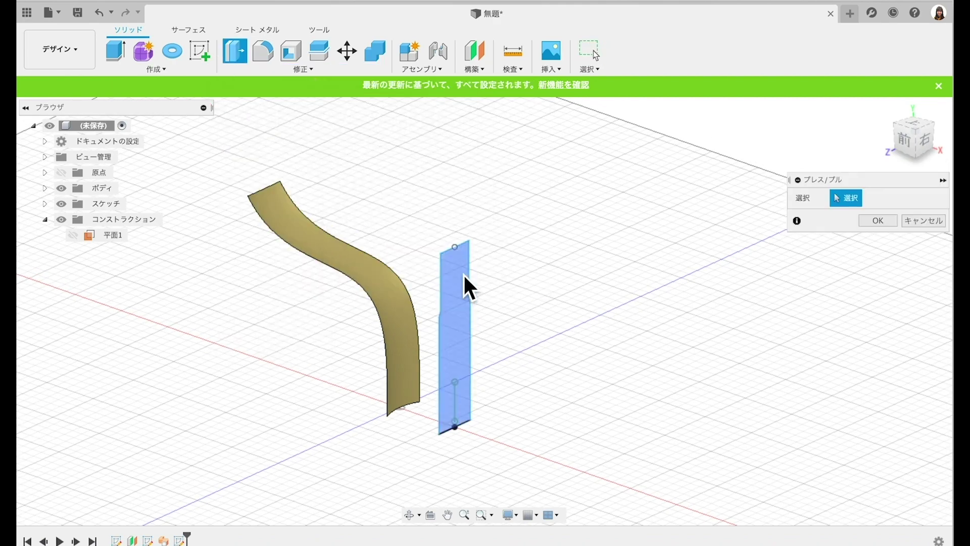
{"action": "left_click", "coordinate": [469, 288]}
{"action": "mouse_move", "coordinate": [468, 341]}
{"action": "left_mouse_down"}
{"action": "mouse_move", "coordinate": [289, 342]}
{"action": "mouse_move", "coordinate": [245, 325]}
{"action": "left_mouse_up"}
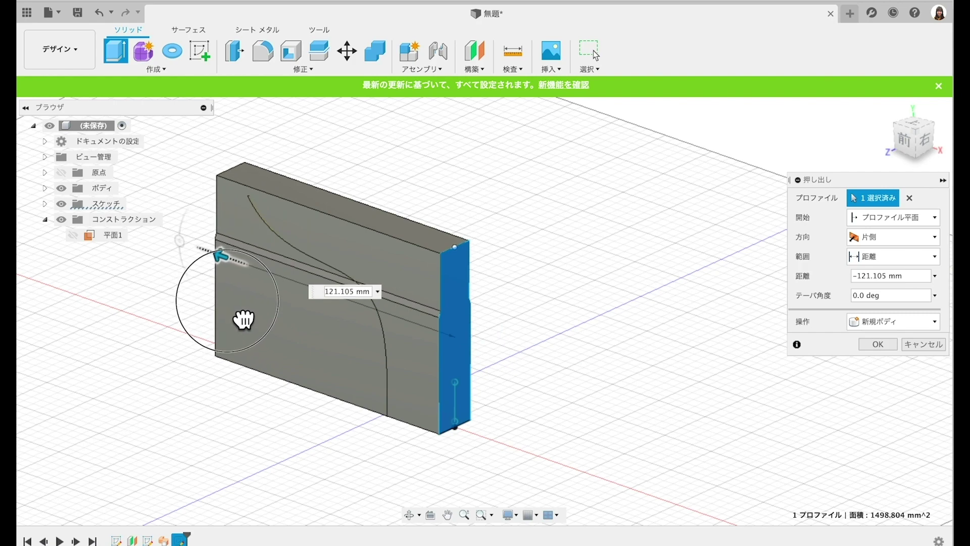
Step: Set the extrusion operation to Intersect and confirm, trimming the strip to the profile
{"action": "left_click", "coordinate": [900, 322]}
{"action": "left_click", "coordinate": [898, 370]}
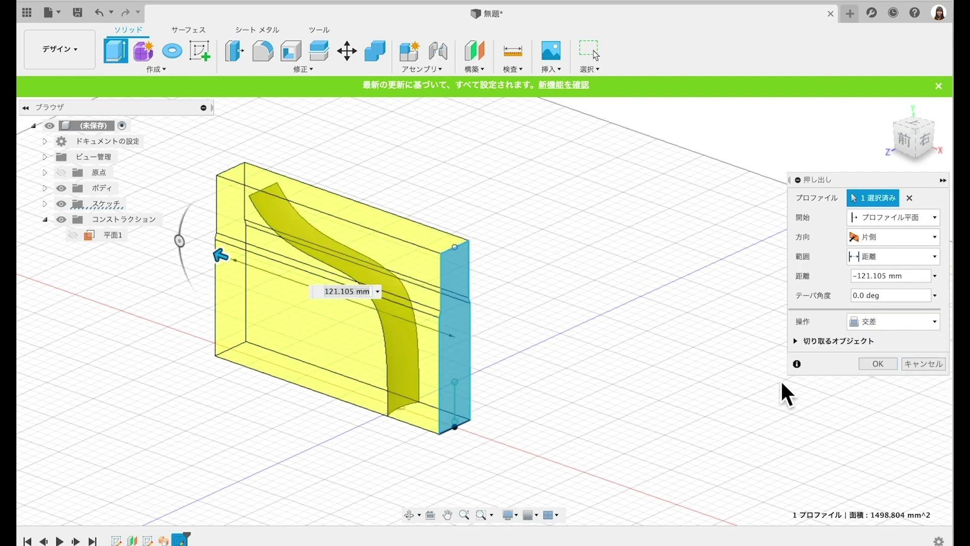
{"action": "scroll", "coordinate": [656, 401], "scroll_direction": "left", "scroll_amount": 5, "text": "shift"}
{"action": "scroll", "coordinate": [656, 401], "scroll_direction": "left", "scroll_amount": 5, "text": "shift"}
{"action": "scroll", "coordinate": [656, 402], "scroll_direction": "right", "scroll_amount": 3, "text": "shift"}
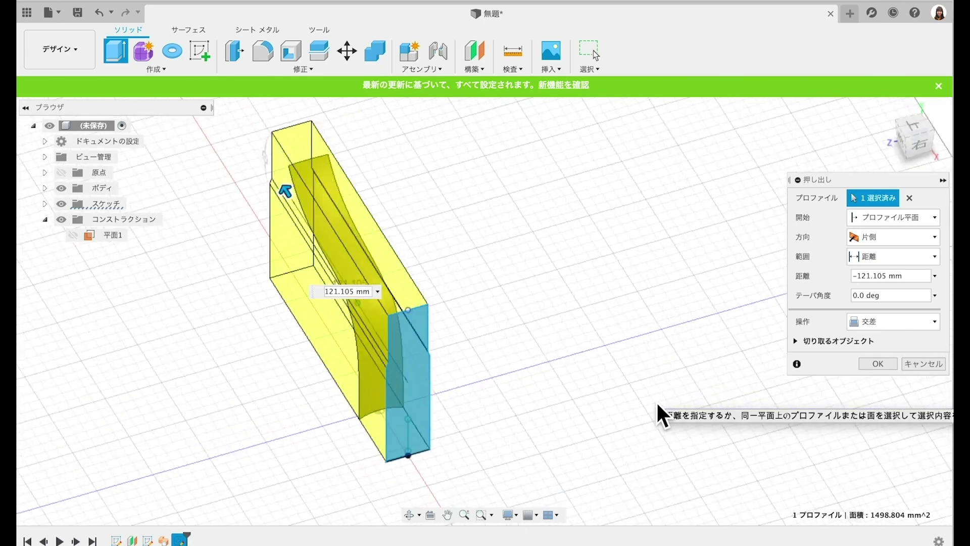
{"action": "scroll", "coordinate": [656, 402], "scroll_direction": "right", "scroll_amount": 3, "text": "shift"}
{"action": "scroll", "coordinate": [656, 401], "scroll_direction": "right", "scroll_amount": 2, "text": "shift"}
{"action": "key", "text": "Return"}
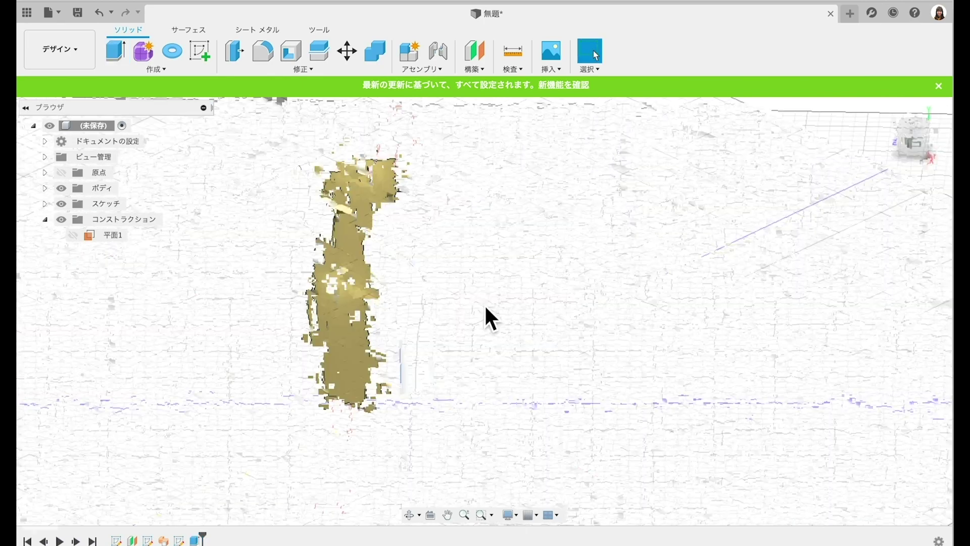
{"action": "scroll", "coordinate": [484, 321], "scroll_direction": "left", "scroll_amount": 5, "text": "shift"}
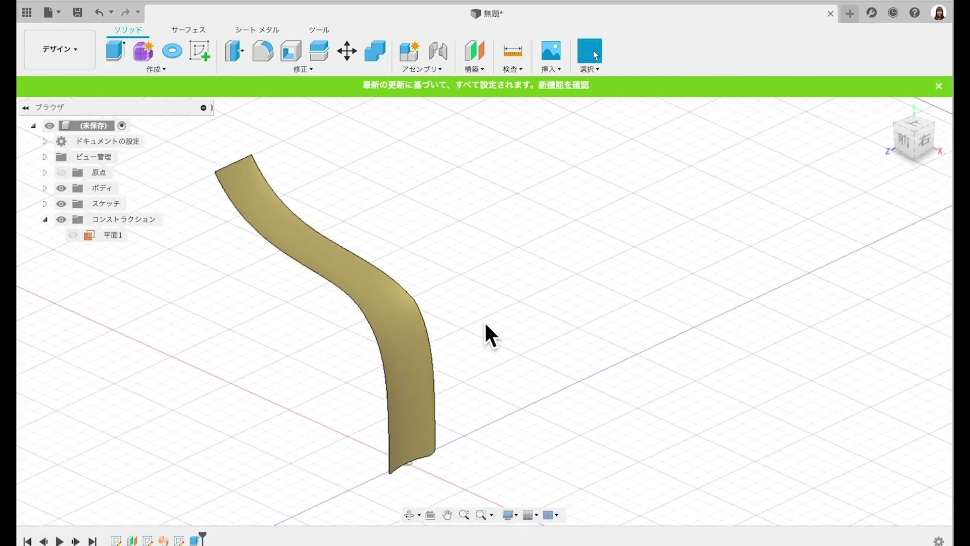
{"action": "scroll", "coordinate": [484, 320], "scroll_direction": "down", "scroll_amount": 2}
{"action": "scroll", "coordinate": [484, 321], "scroll_direction": "down", "scroll_amount": 3}
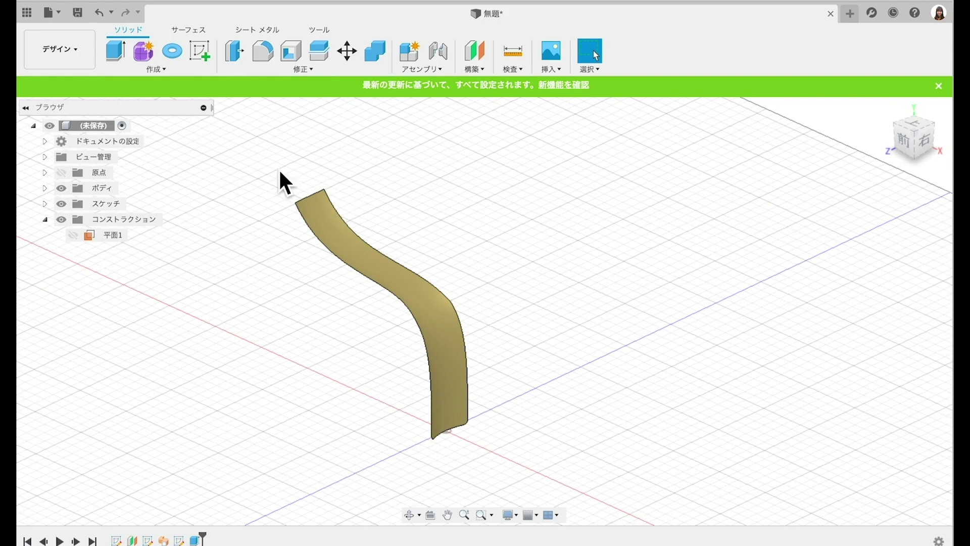
{"action": "scroll", "coordinate": [279, 171], "scroll_direction": "up", "scroll_amount": 3}
{"action": "scroll", "coordinate": [280, 172], "scroll_direction": "up", "scroll_amount": 3}
{"action": "scroll", "coordinate": [279, 172], "scroll_direction": "right", "scroll_amount": 2, "text": "shift"}
{"action": "scroll", "coordinate": [279, 172], "scroll_direction": "up", "scroll_amount": 3}
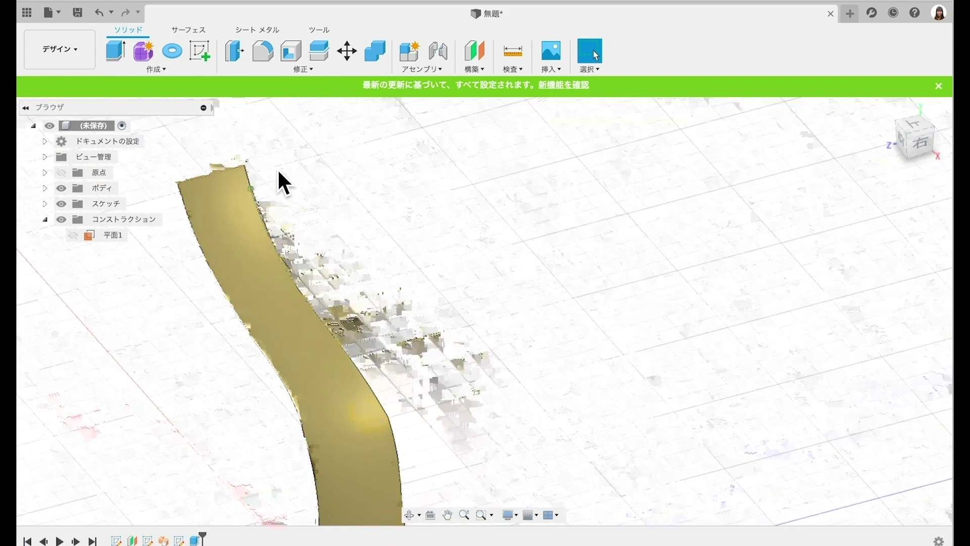
{"action": "scroll", "coordinate": [278, 168], "scroll_direction": "right", "scroll_amount": 2, "text": "shift"}
{"action": "scroll", "coordinate": [278, 168], "scroll_direction": "right", "scroll_amount": 1, "text": "shift"}
{"action": "scroll", "coordinate": [278, 168], "scroll_direction": "right", "scroll_amount": 2, "text": "shift"}
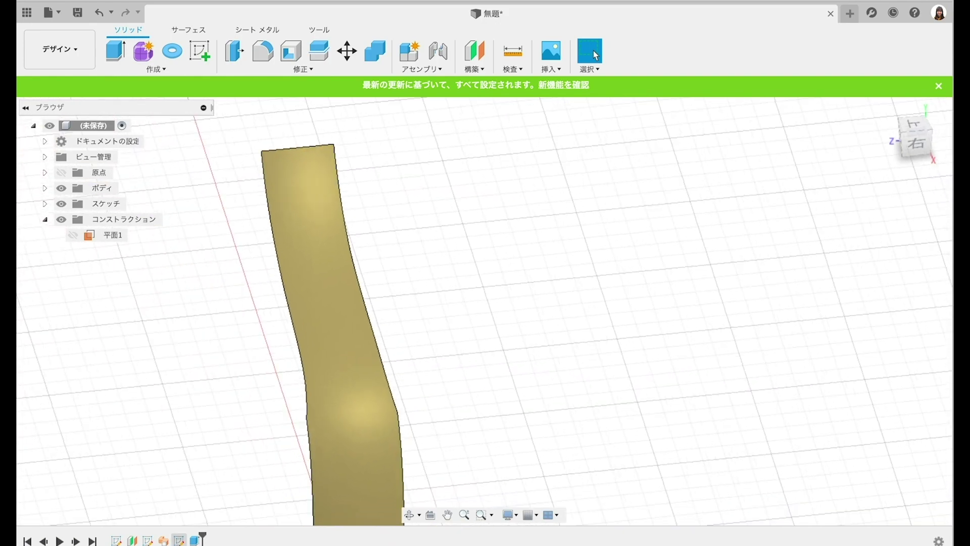
Step: Edit the trimming sketch, drag its two top segments lower, and finish the sketch
{"action": "double_click", "coordinate": [179, 540]}
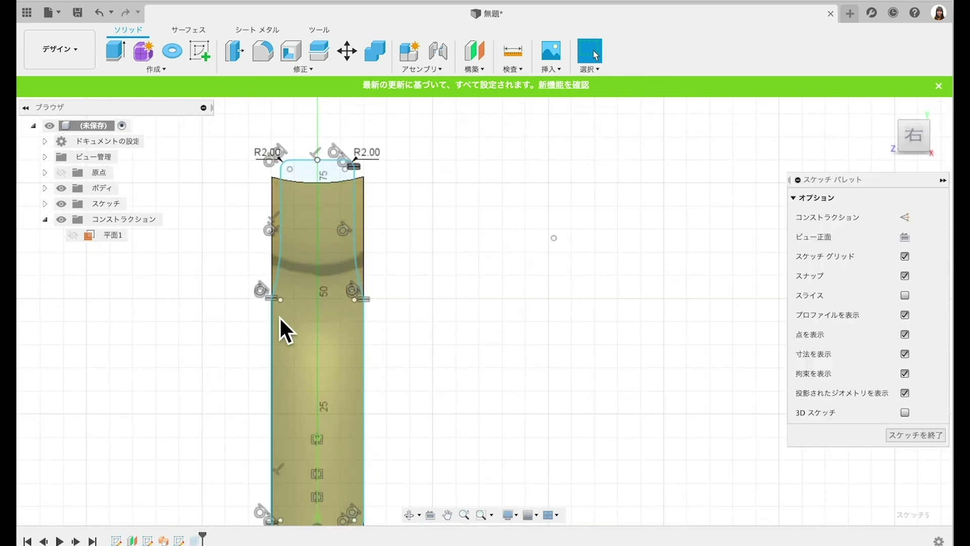
{"action": "left_click_drag", "start_coordinate": [308, 159], "coordinate": [309, 181]}
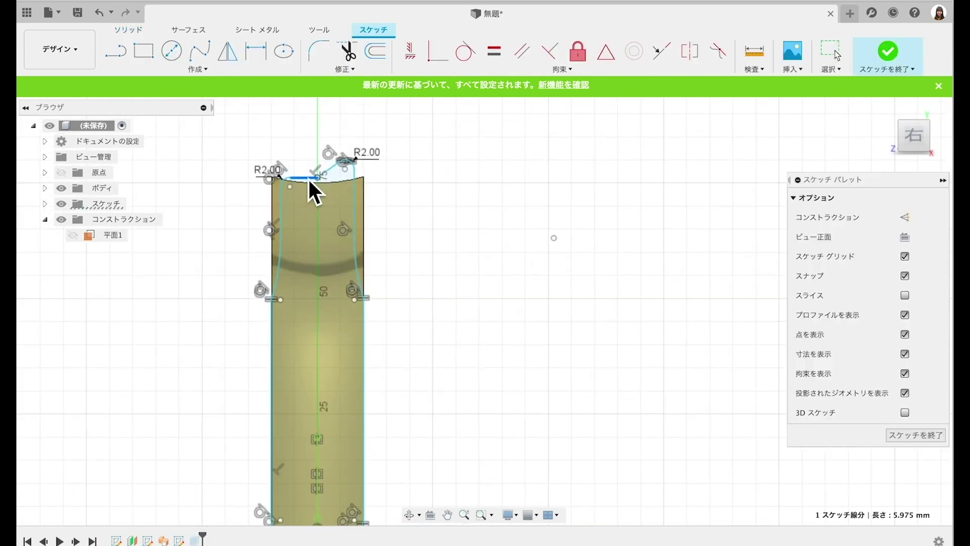
{"action": "key", "text": "ctrl+z"}
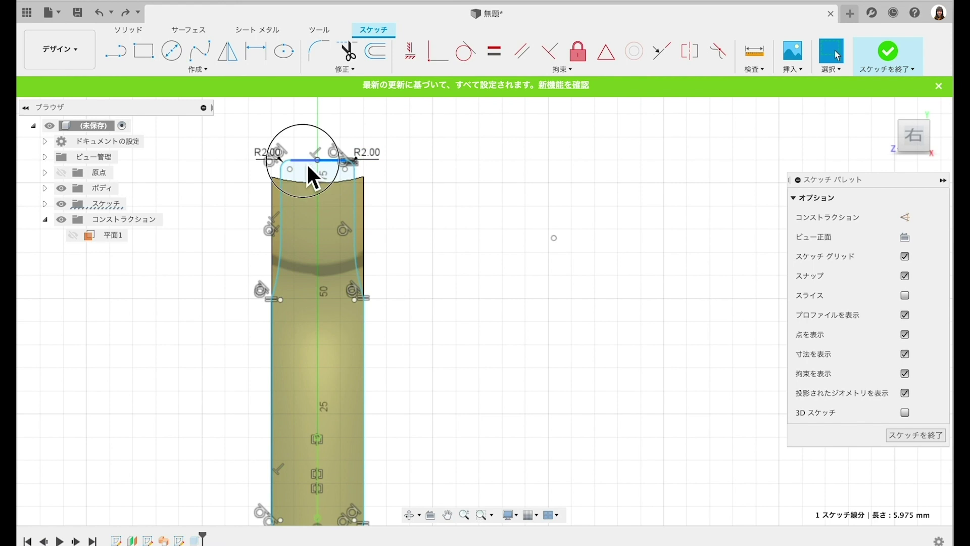
{"action": "left_click", "coordinate": [308, 163], "text": "shift"}
{"action": "left_click_drag", "start_coordinate": [307, 162], "coordinate": [309, 192]}
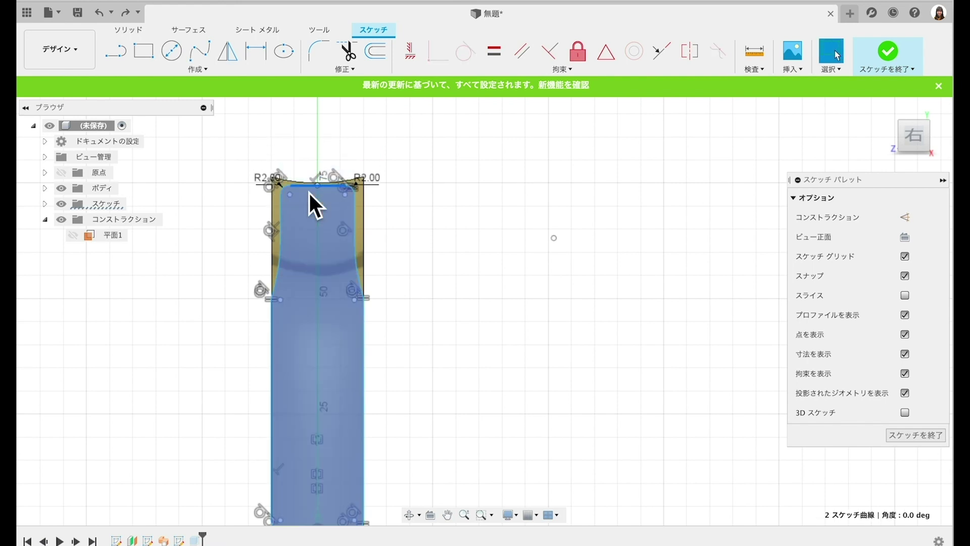
{"action": "left_click", "coordinate": [886, 52]}
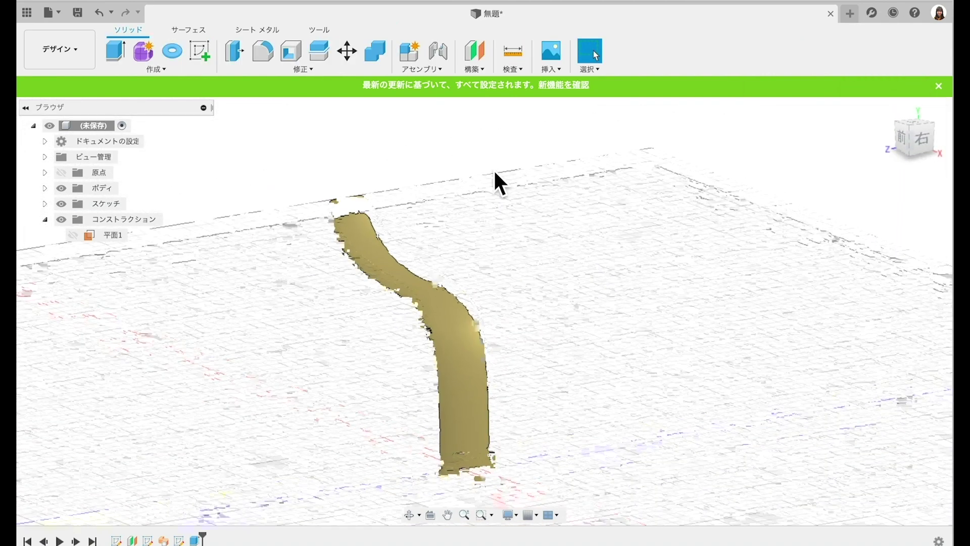
Step: Thicken the curved surface strip into a 2 mm solid body
{"action": "left_click", "coordinate": [188, 30]}
{"action": "left_click", "coordinate": [204, 69]}
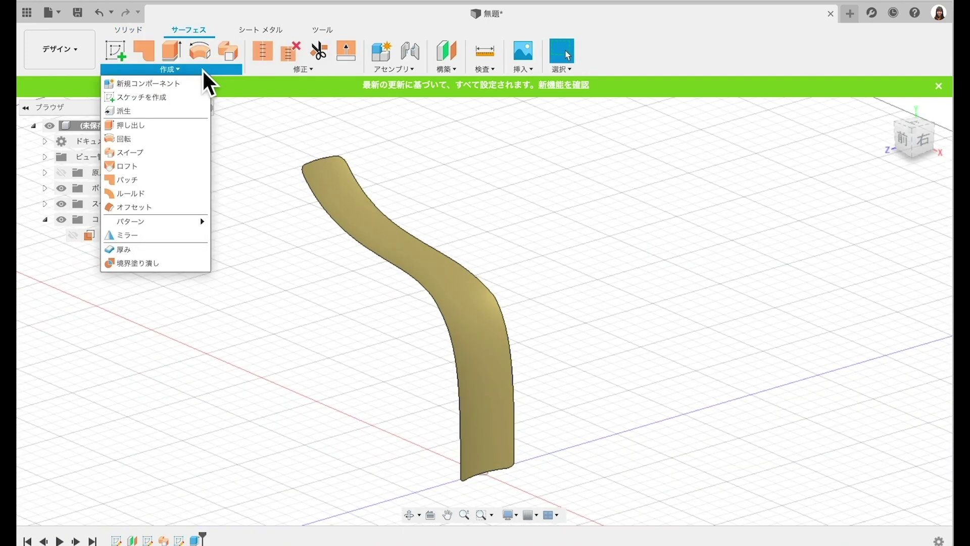
{"action": "left_click", "coordinate": [167, 250]}
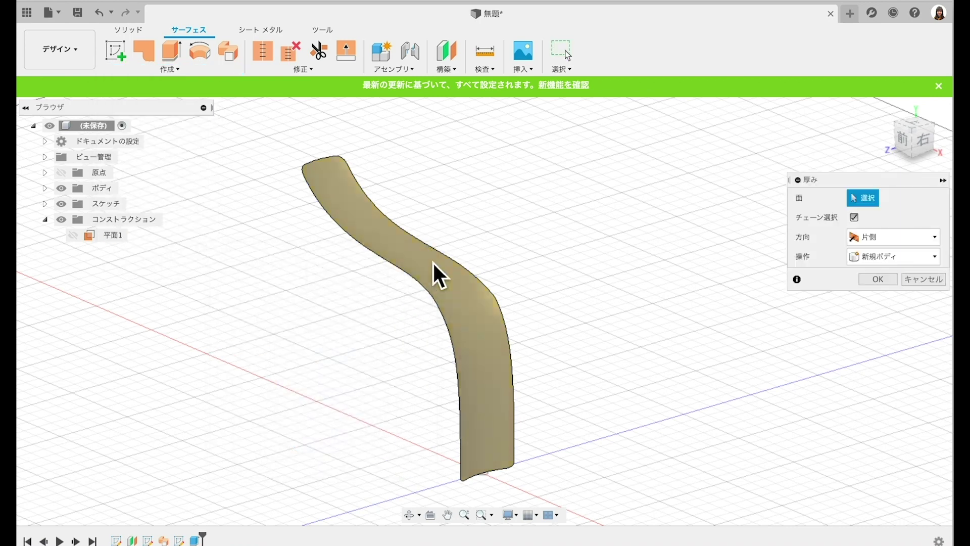
{"action": "left_click", "coordinate": [433, 263]}
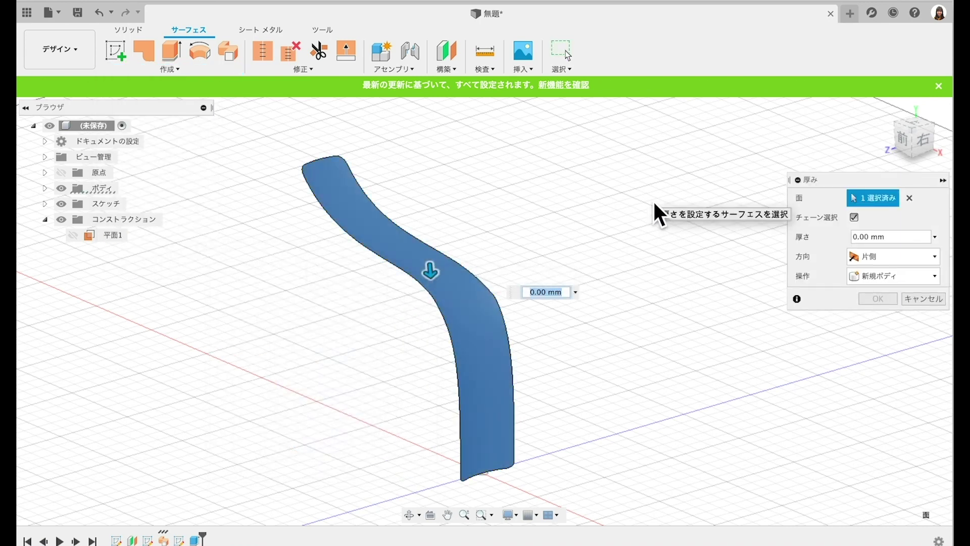
{"action": "type", "text": "23"}
{"action": "key", "text": "Return"}
{"action": "type", "text": "3"}
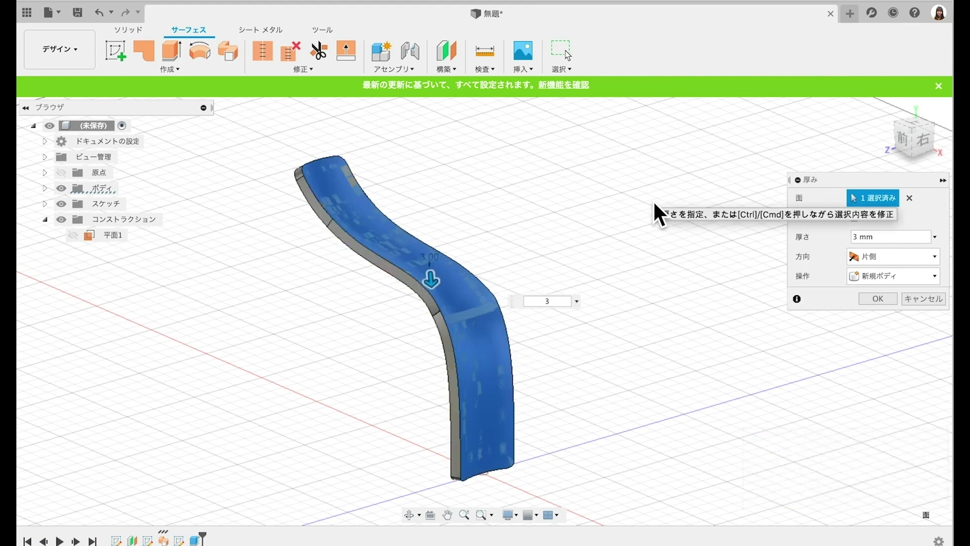
{"action": "key", "text": "BackSpace"}
{"action": "type", "text": "2"}
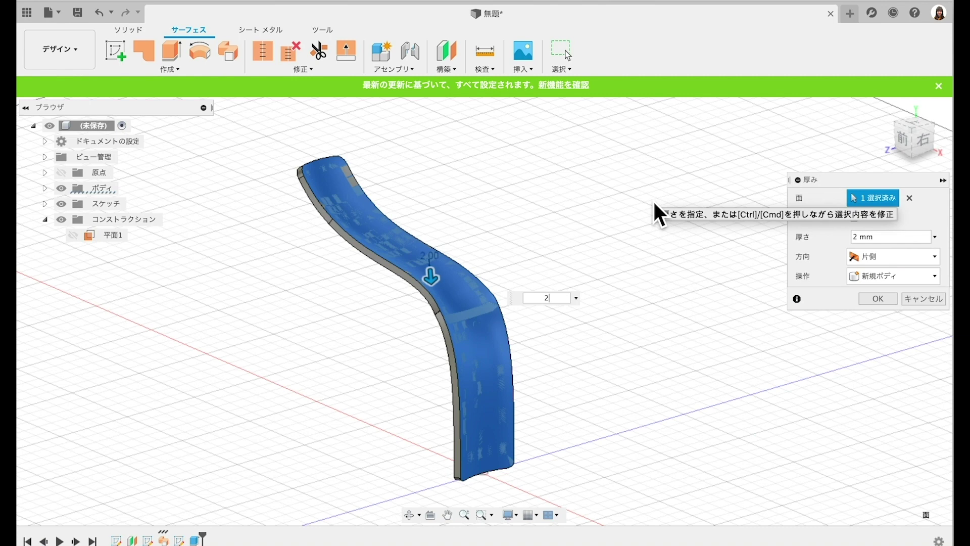
{"action": "key", "text": "Return"}
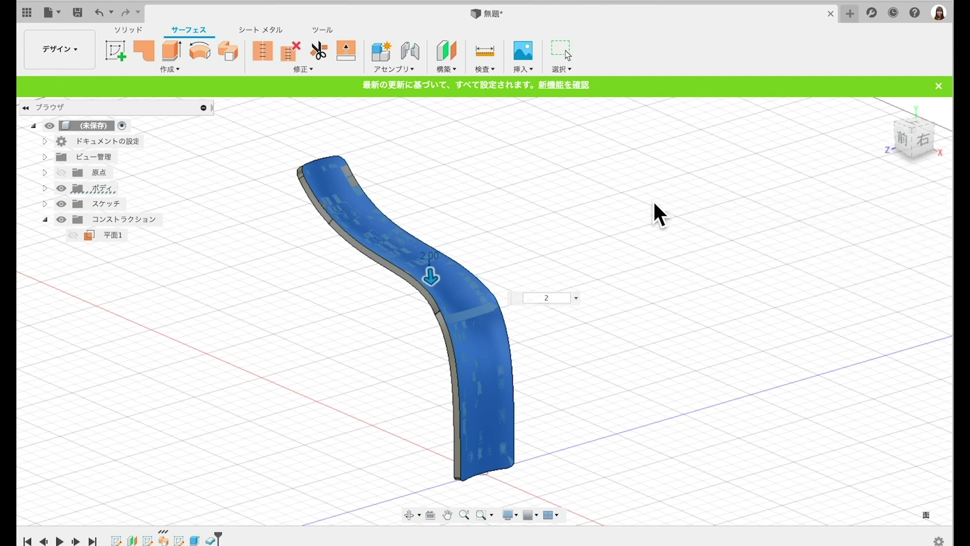
Step: Orbit to inspect the thickened body, view it from the front, and clear the selection
{"action": "middle_click_drag", "start_coordinate": [577, 273], "coordinate": [568, 273], "text": "shift"}
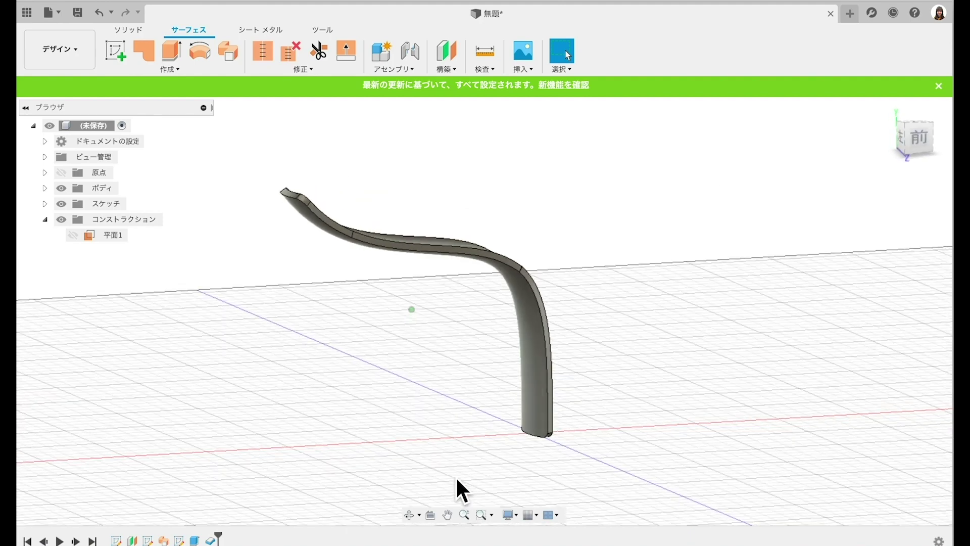
{"action": "left_click", "coordinate": [471, 293]}
{"action": "left_click", "coordinate": [160, 454]}
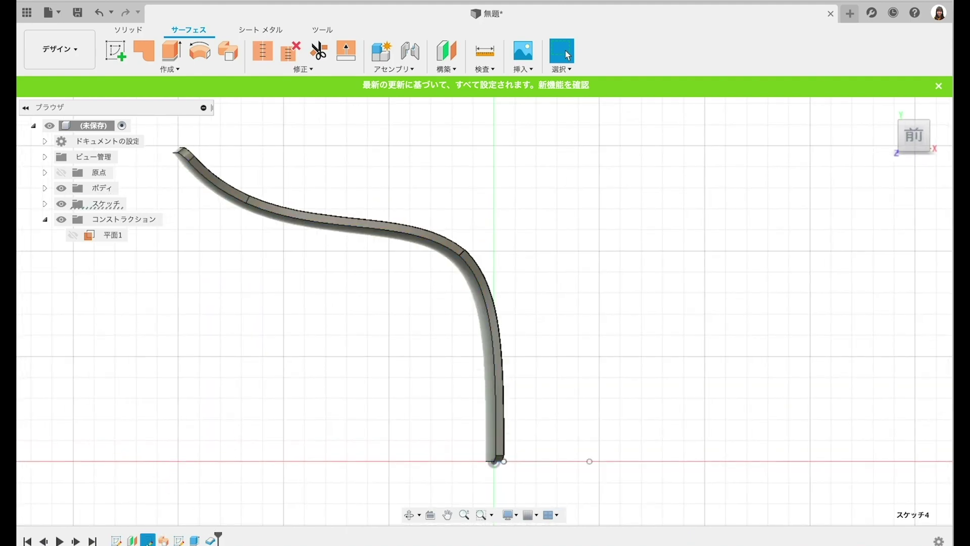
Step: Draw a four-point control-point spline branching off the first curve toward the base line
{"action": "double_click", "coordinate": [116, 539]}
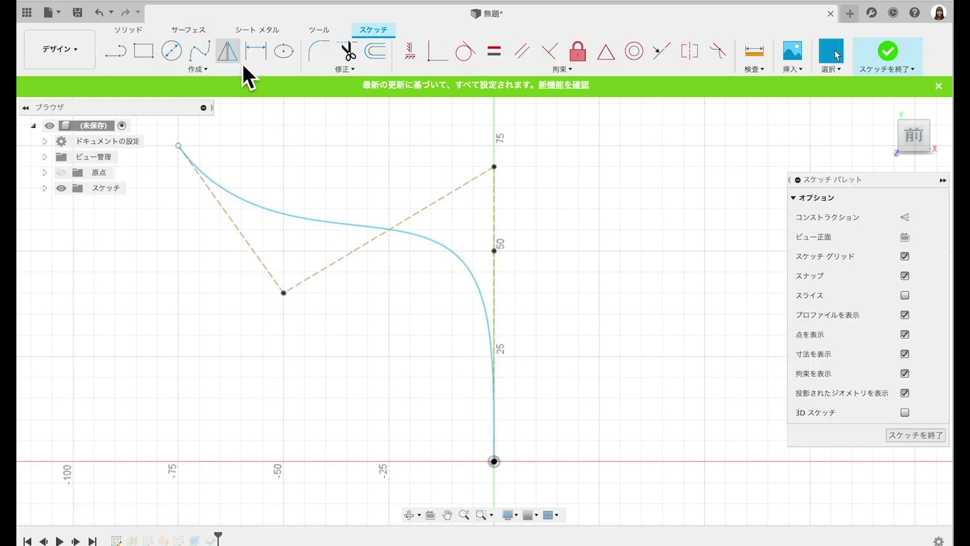
{"action": "left_click", "coordinate": [239, 61]}
{"action": "mouse_move", "coordinate": [174, 179]}
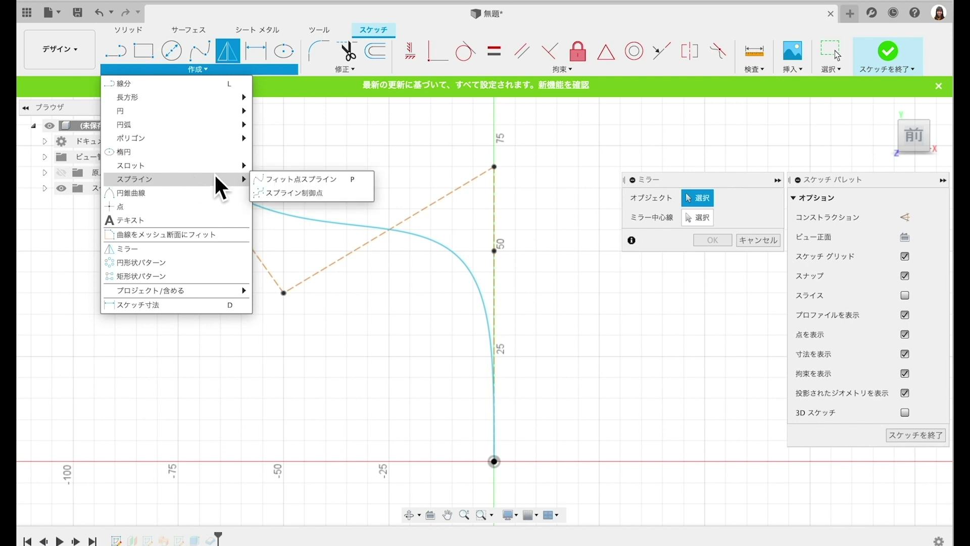
{"action": "left_click", "coordinate": [269, 197]}
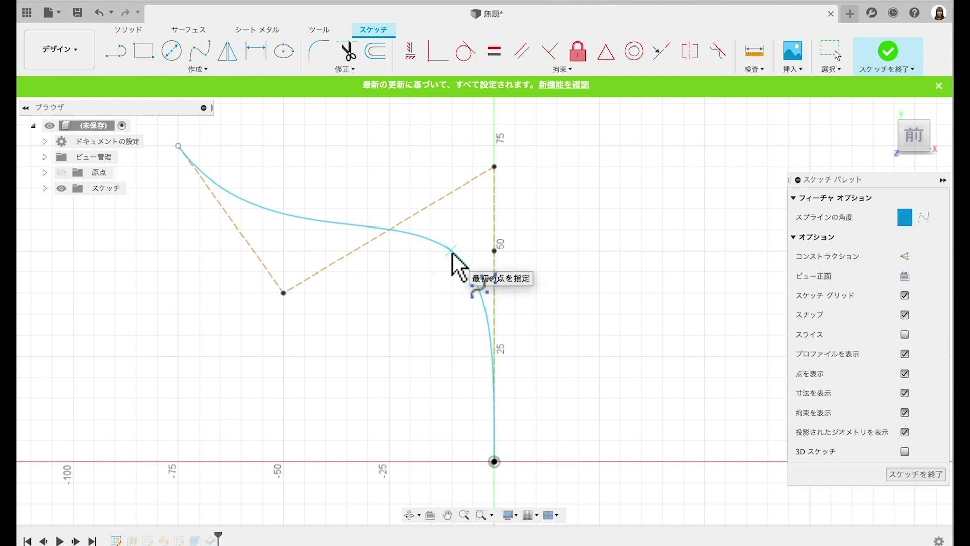
{"action": "left_click", "coordinate": [452, 250]}
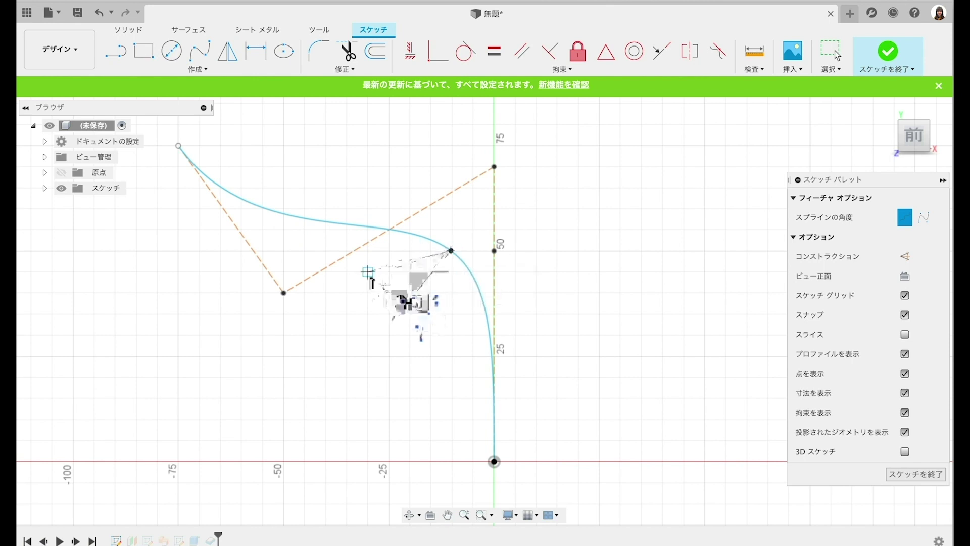
{"action": "left_click", "coordinate": [369, 272]}
{"action": "left_click", "coordinate": [389, 335]}
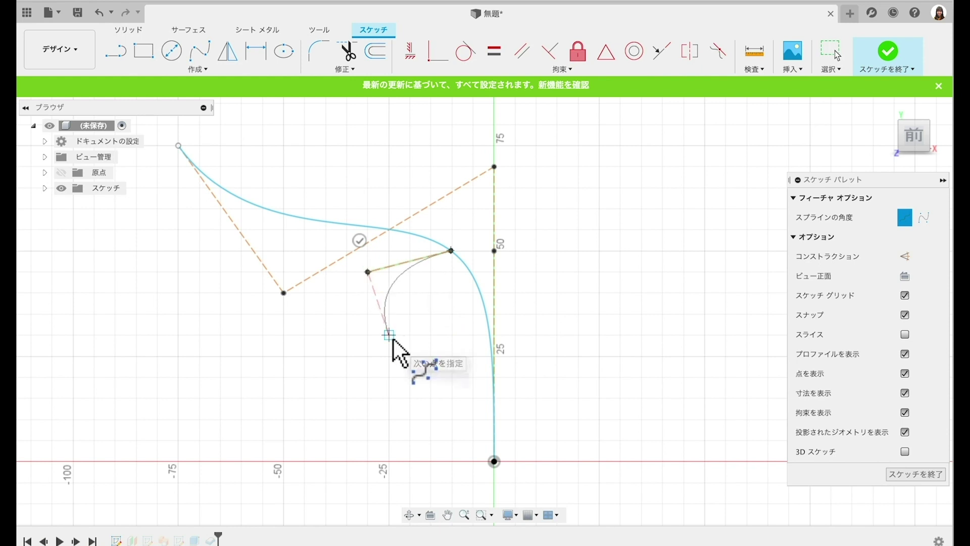
{"action": "left_click", "coordinate": [452, 356]}
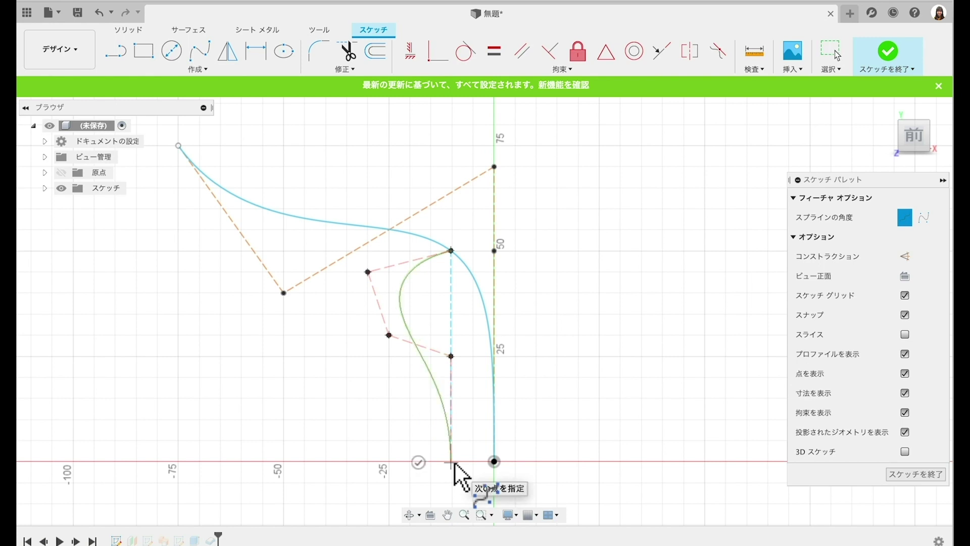
{"action": "key", "text": "Escape"}
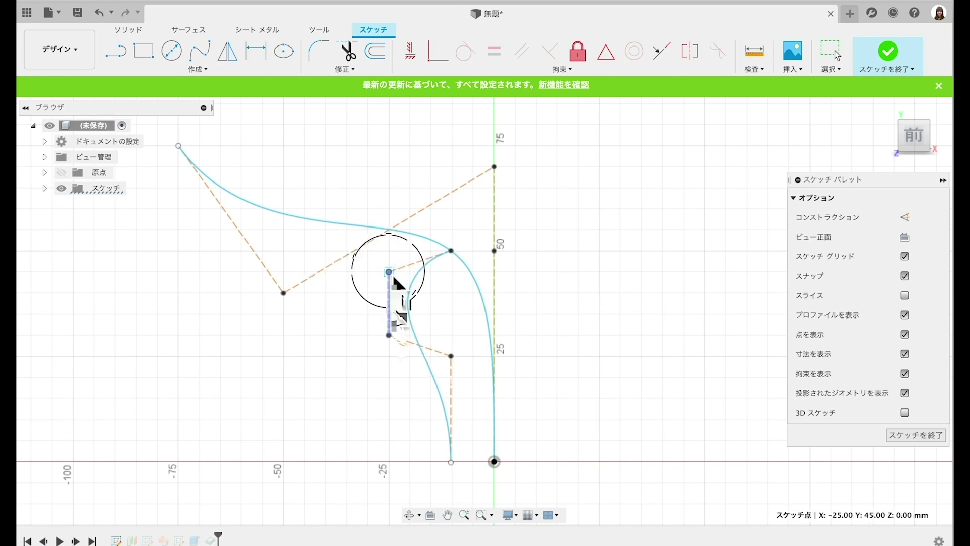
Step: Drag the branch's control points, pulling the lower-right one outward, into an S-curve
{"action": "left_click_drag", "start_coordinate": [389, 335], "coordinate": [368, 398]}
{"action": "left_click_drag", "start_coordinate": [451, 355], "coordinate": [481, 329]}
{"action": "left_click_drag", "start_coordinate": [377, 275], "coordinate": [394, 283]}
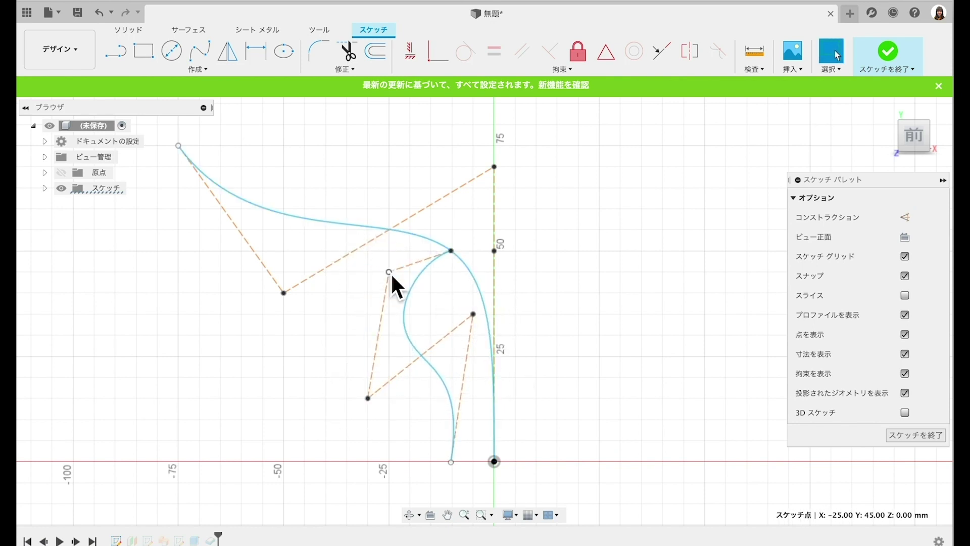
{"action": "left_click_drag", "start_coordinate": [475, 321], "coordinate": [538, 319]}
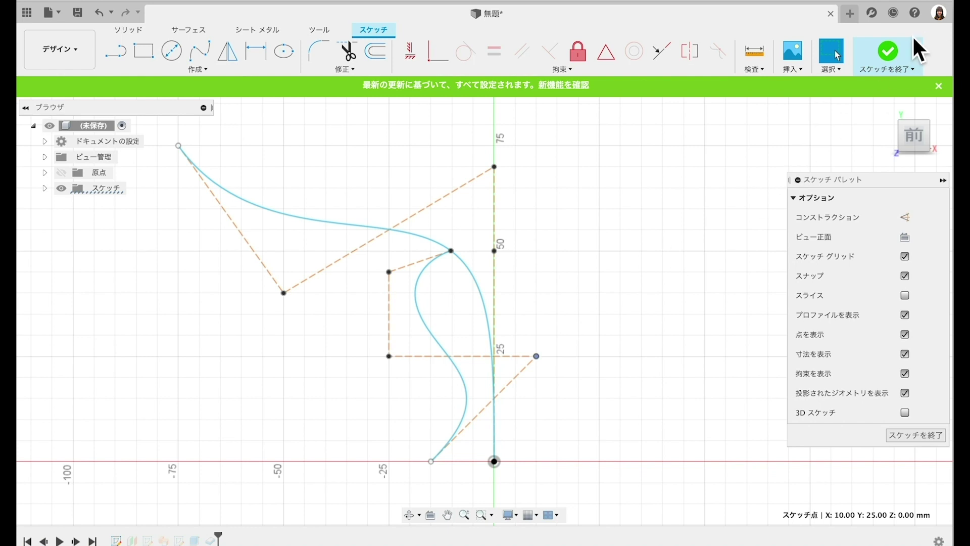
Step: Finish the sketch, return to the home view and orbit toward the top
{"action": "left_click", "coordinate": [890, 51]}
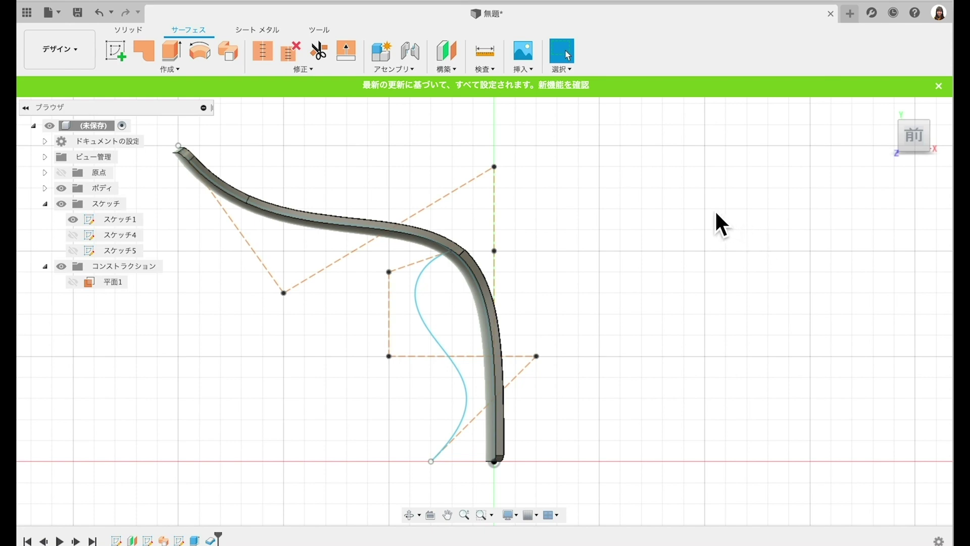
{"action": "key", "text": "F6"}
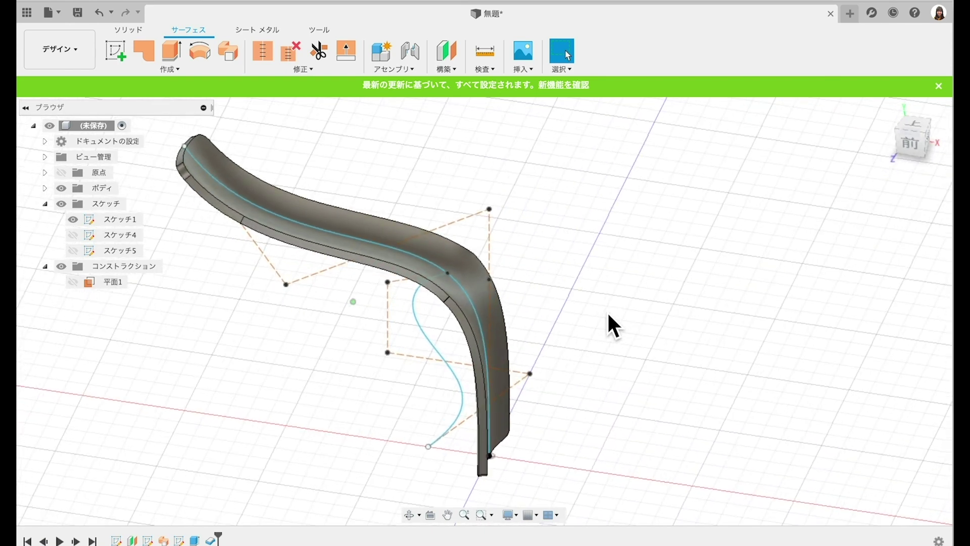
{"action": "middle_click_drag", "start_coordinate": [607, 311], "coordinate": [159, 542], "text": "shift"}
Step: In Sketch4, use Move/Copy to drag the profile arc left of the origin
{"action": "double_click", "coordinate": [149, 540]}
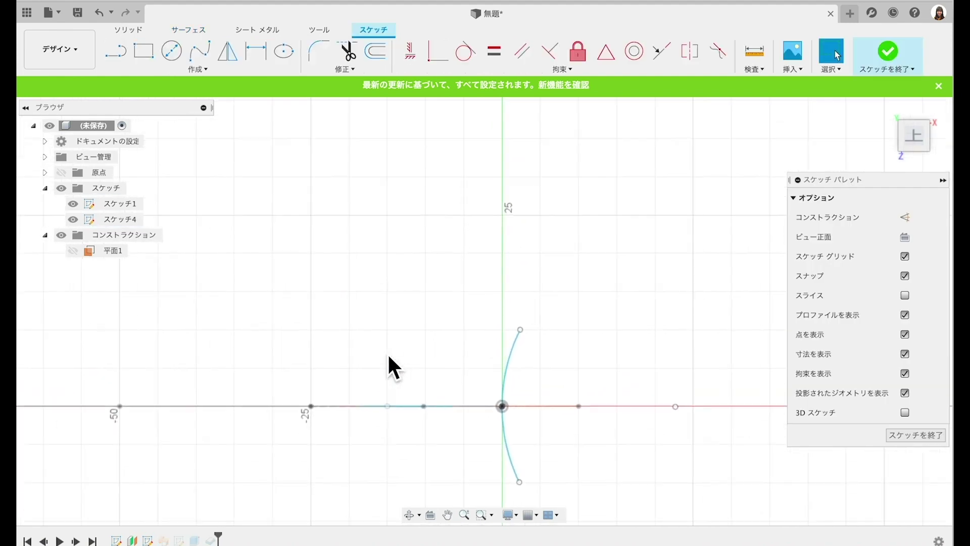
{"action": "left_click", "coordinate": [515, 295]}
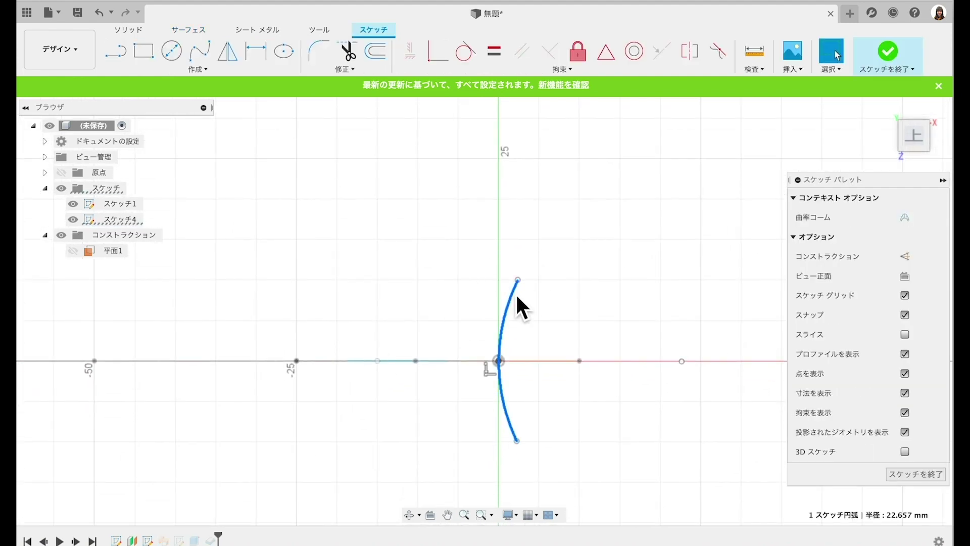
{"action": "right_click", "coordinate": [517, 296]}
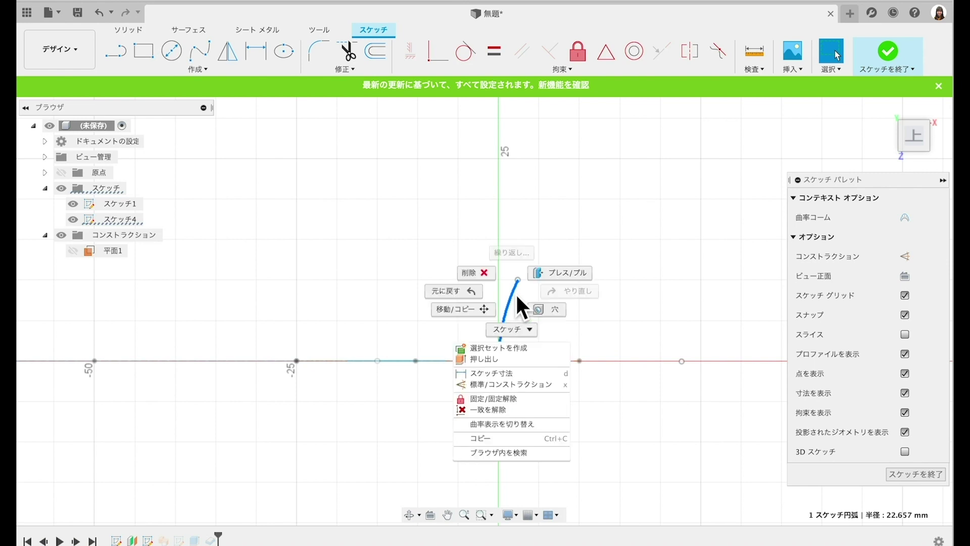
{"action": "key", "text": "Escape"}
{"action": "left_click", "coordinate": [340, 71]}
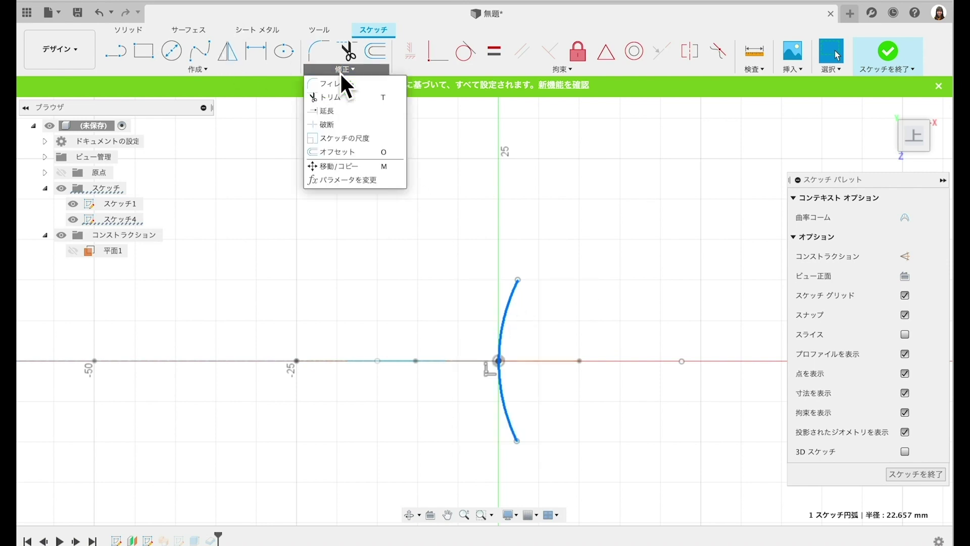
{"action": "left_click", "coordinate": [339, 165]}
{"action": "scroll", "coordinate": [576, 303], "scroll_direction": "up", "scroll_amount": 2}
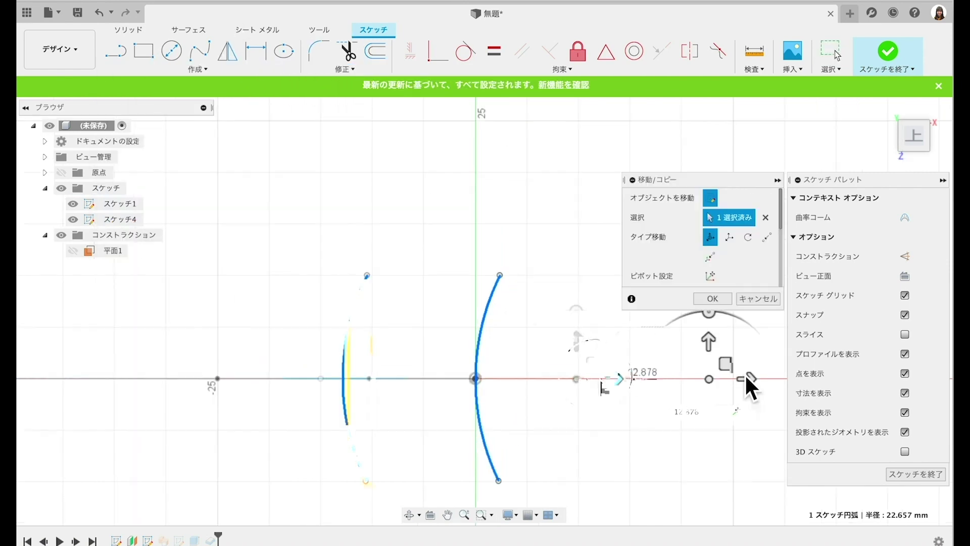
{"action": "left_click_drag", "start_coordinate": [745, 374], "coordinate": [593, 387]}
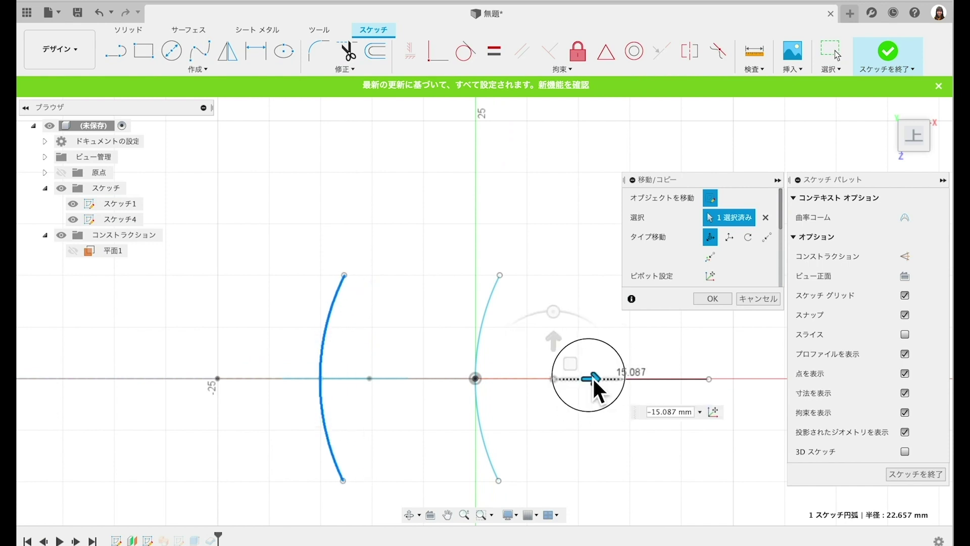
{"action": "left_click_drag", "start_coordinate": [592, 377], "coordinate": [608, 376]}
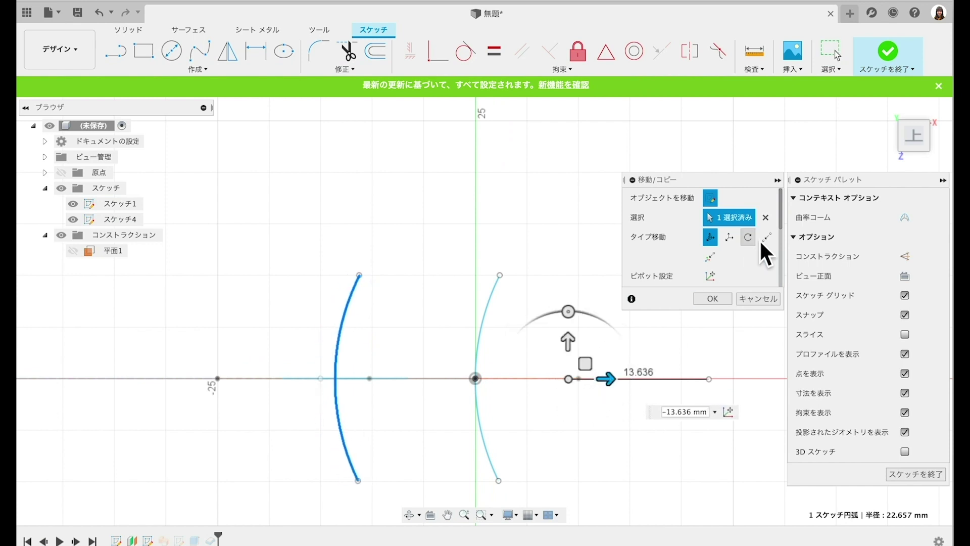
Step: Snap the arc point-to-point onto the S-curve's end point and apply the move
{"action": "left_click", "coordinate": [734, 236]}
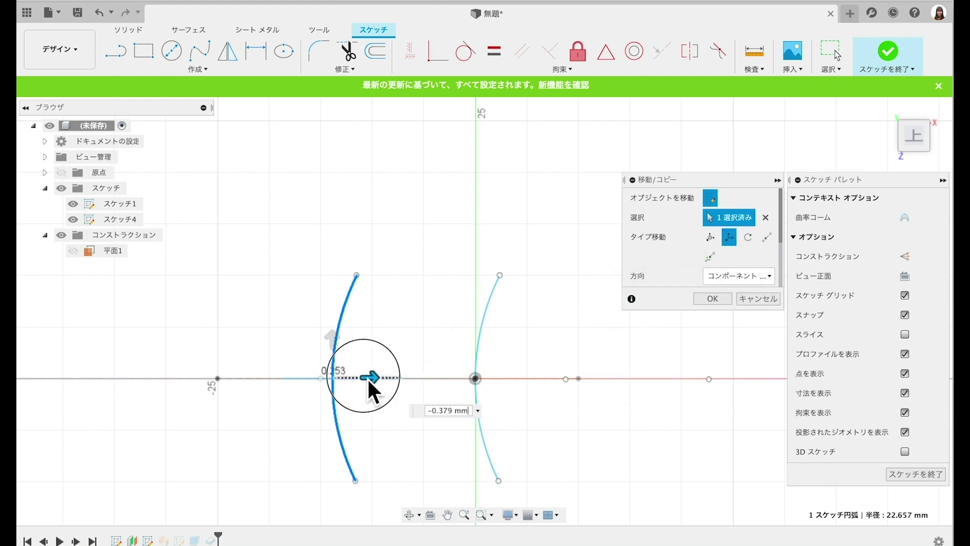
{"action": "left_click_drag", "start_coordinate": [367, 378], "coordinate": [378, 376]}
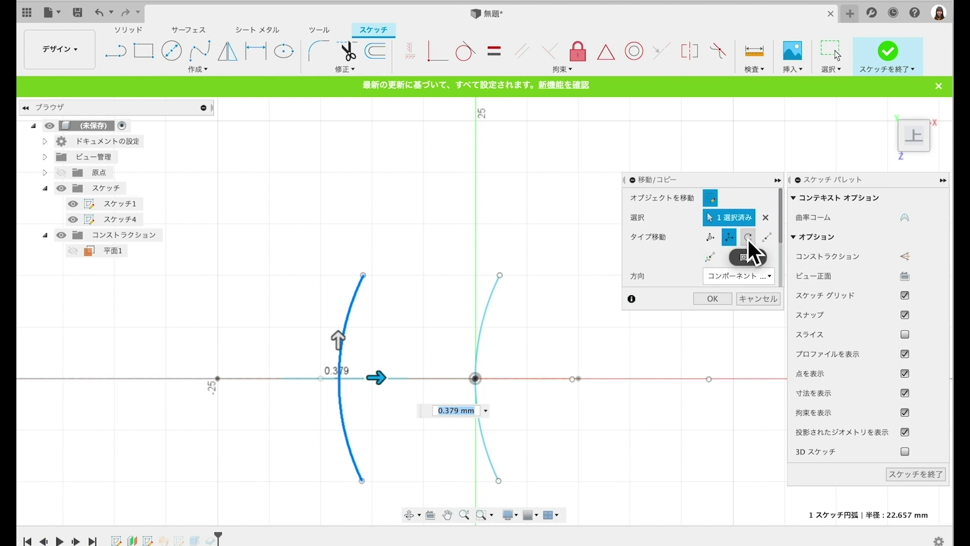
{"action": "left_click", "coordinate": [767, 237]}
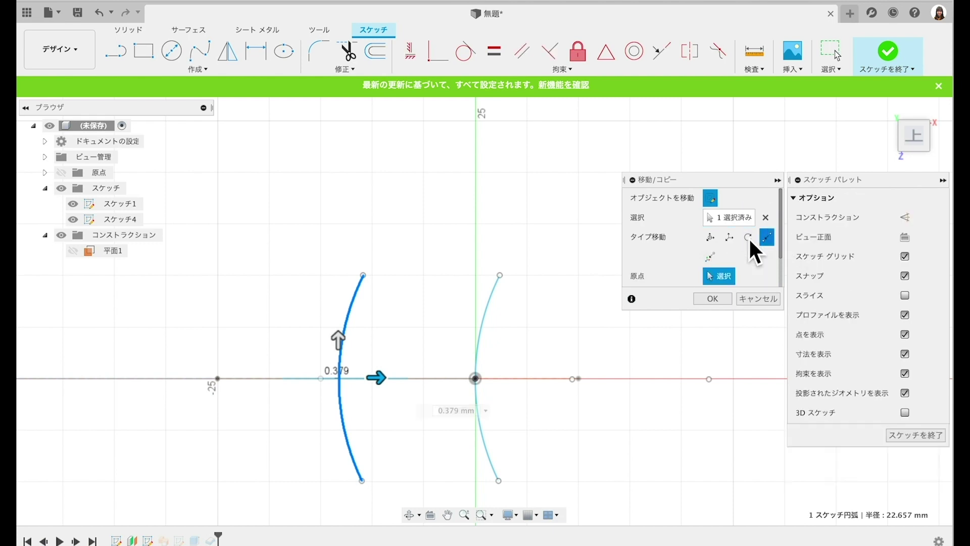
{"action": "left_click", "coordinate": [344, 378]}
{"action": "left_click", "coordinate": [321, 380]}
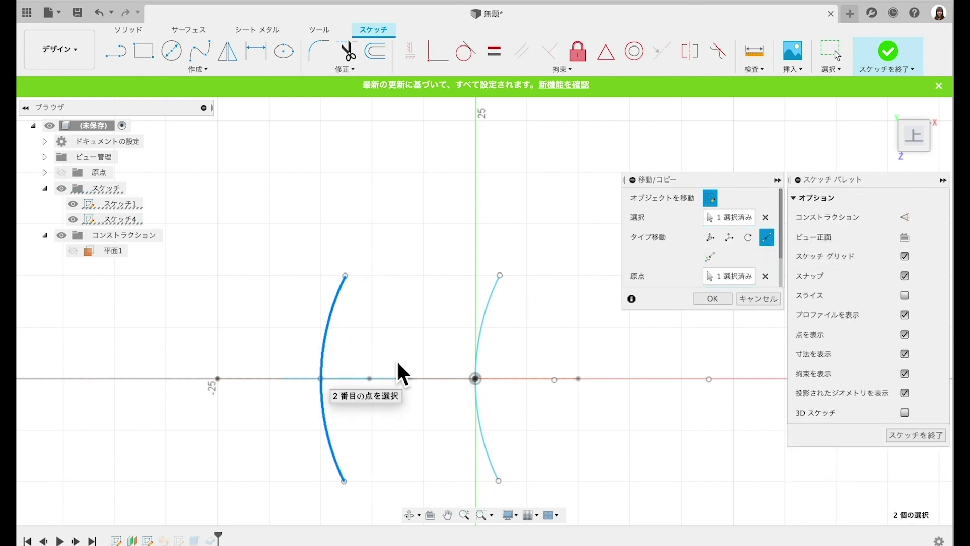
{"action": "left_click", "coordinate": [705, 300]}
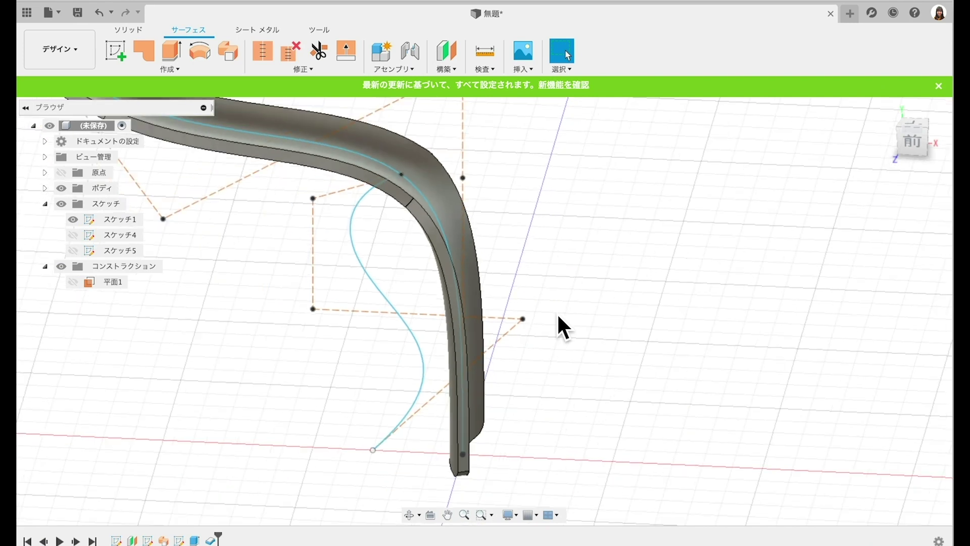
Step: Make Sketch4's arcs visible in the model and open the Create features list
{"action": "left_click", "coordinate": [73, 235]}
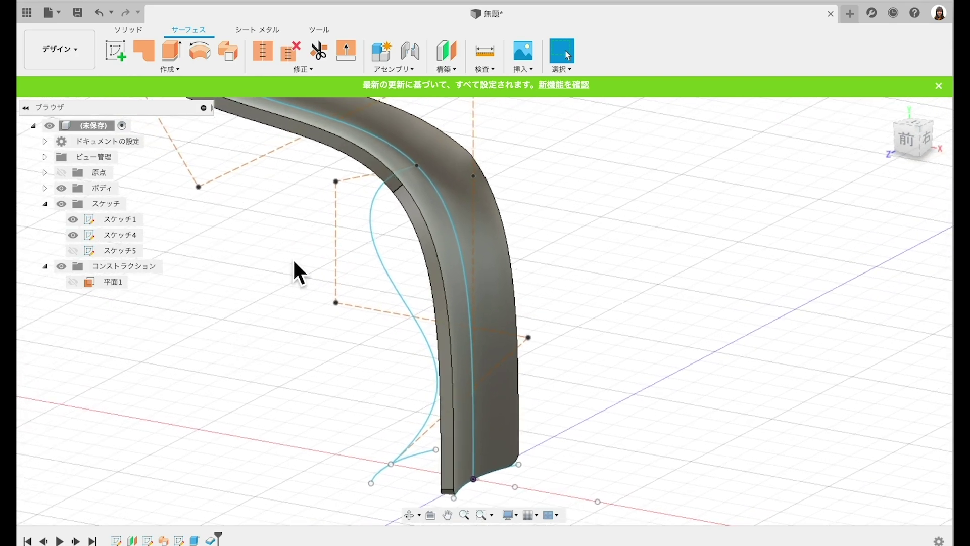
{"action": "left_click", "coordinate": [222, 70]}
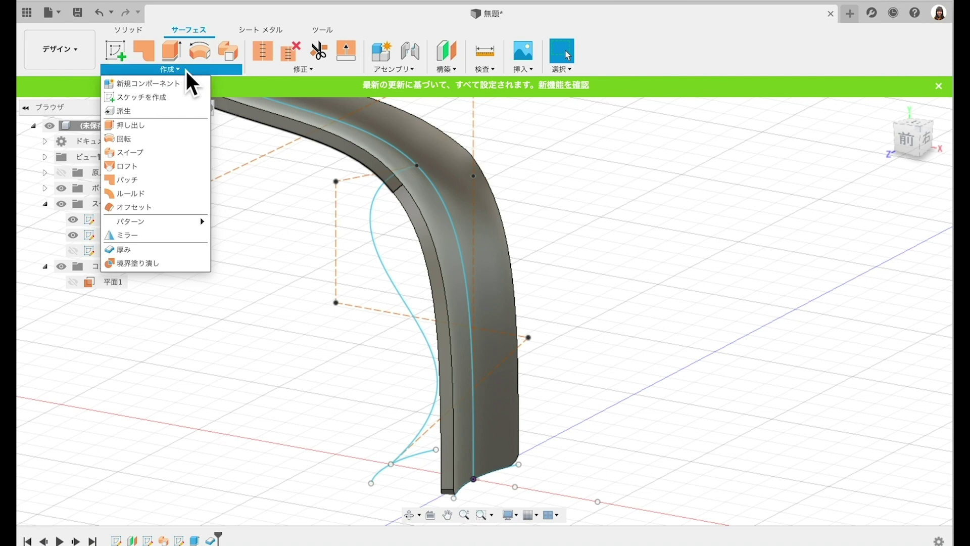
Step: Sweep the new arc along the S-shaped curve to create the branch strip
{"action": "left_click", "coordinate": [125, 155]}
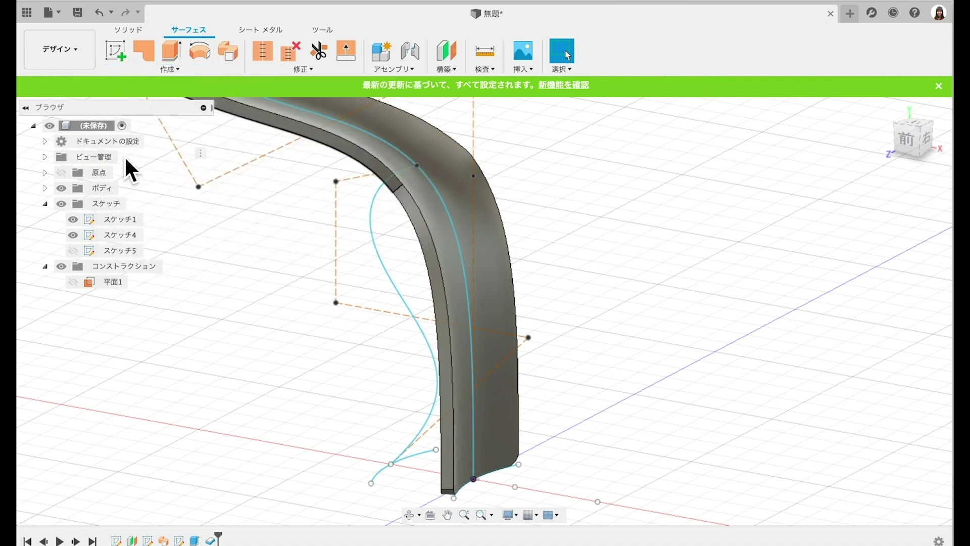
{"action": "left_click", "coordinate": [425, 463]}
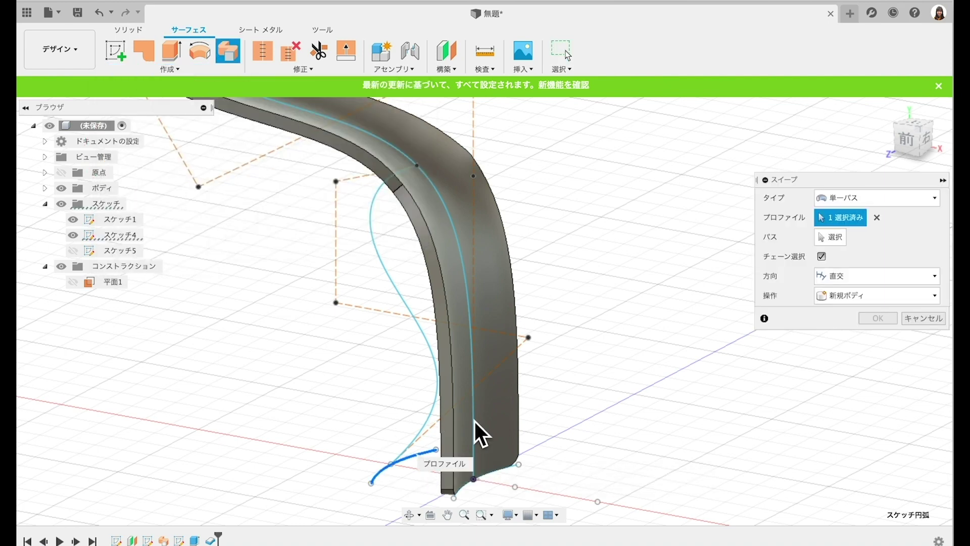
{"action": "left_click", "coordinate": [413, 309]}
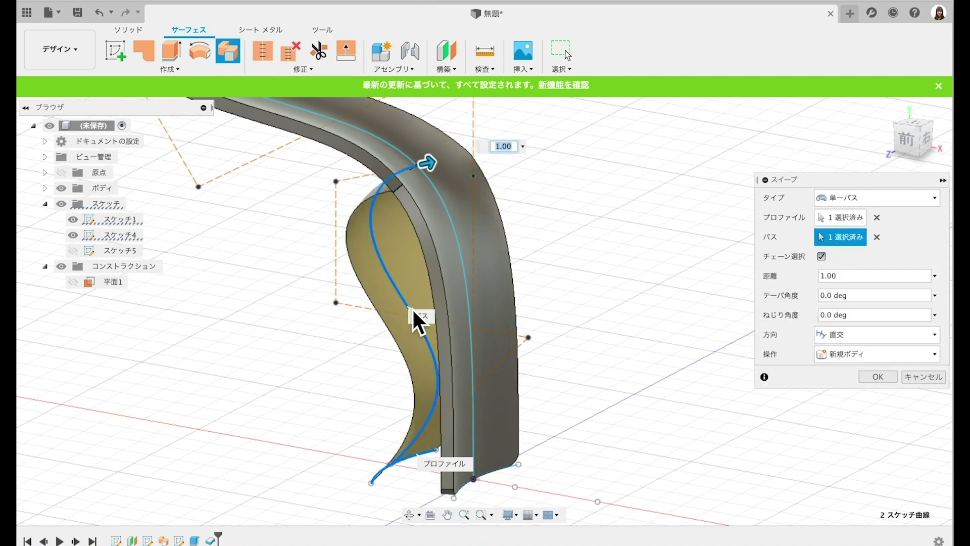
{"action": "left_click", "coordinate": [878, 376]}
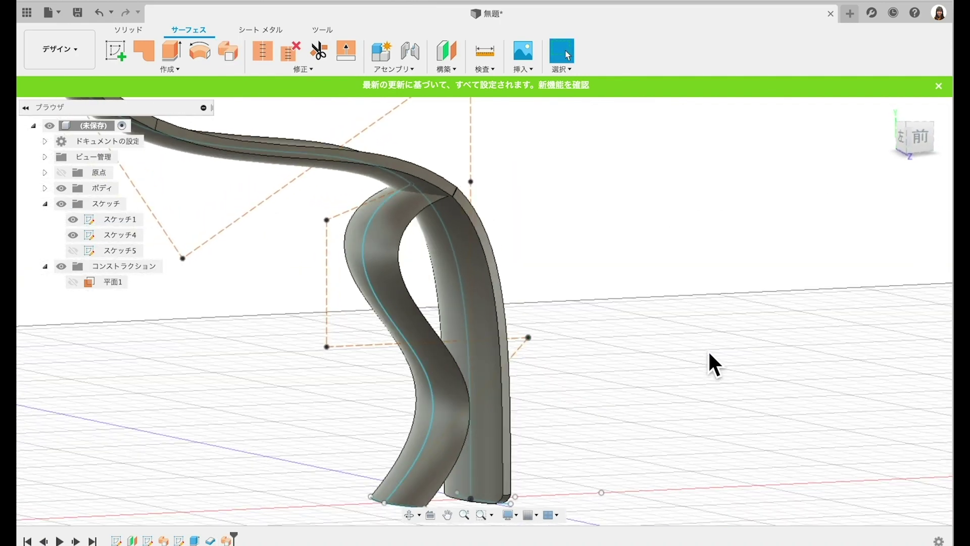
Step: Thicken the S-shaped branch surface by 2.00 mm
{"action": "left_click", "coordinate": [185, 69]}
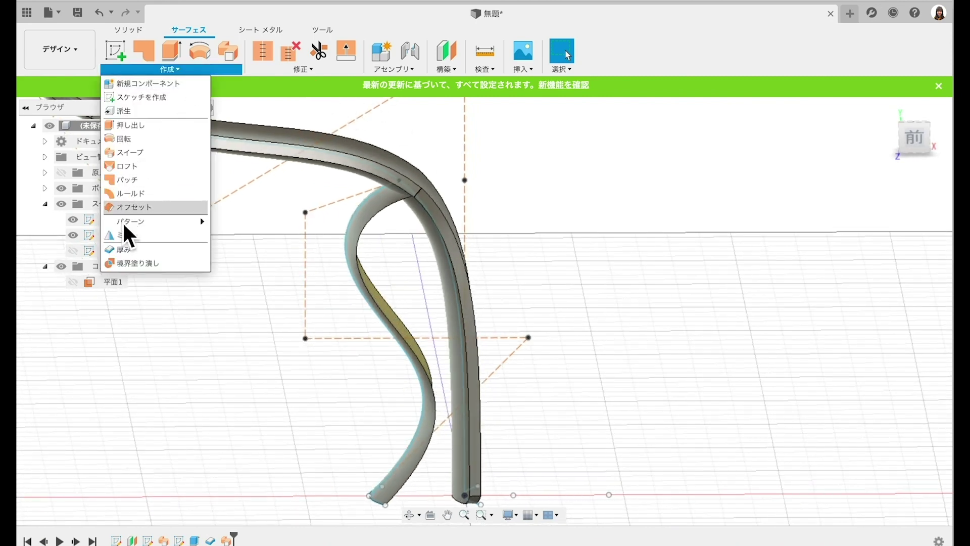
{"action": "left_click", "coordinate": [128, 252]}
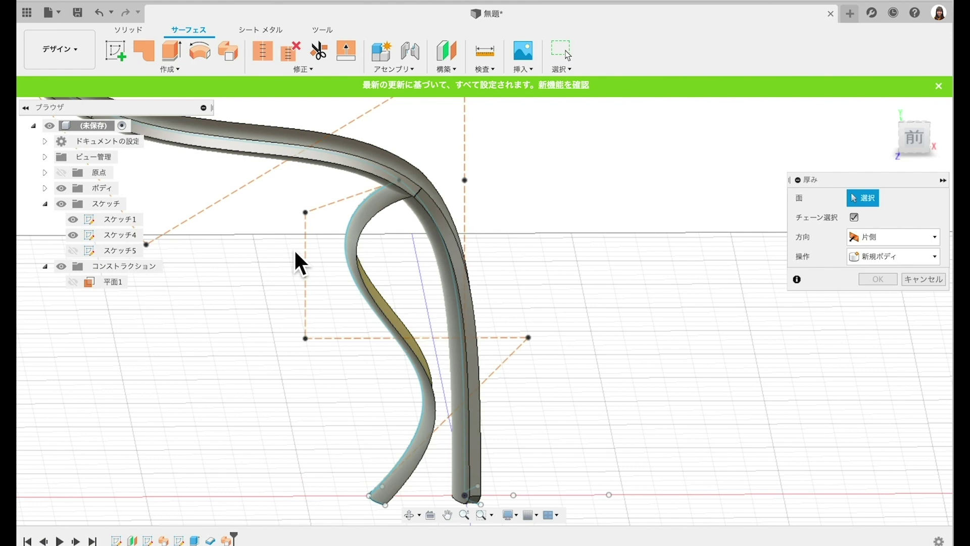
{"action": "left_click", "coordinate": [355, 255]}
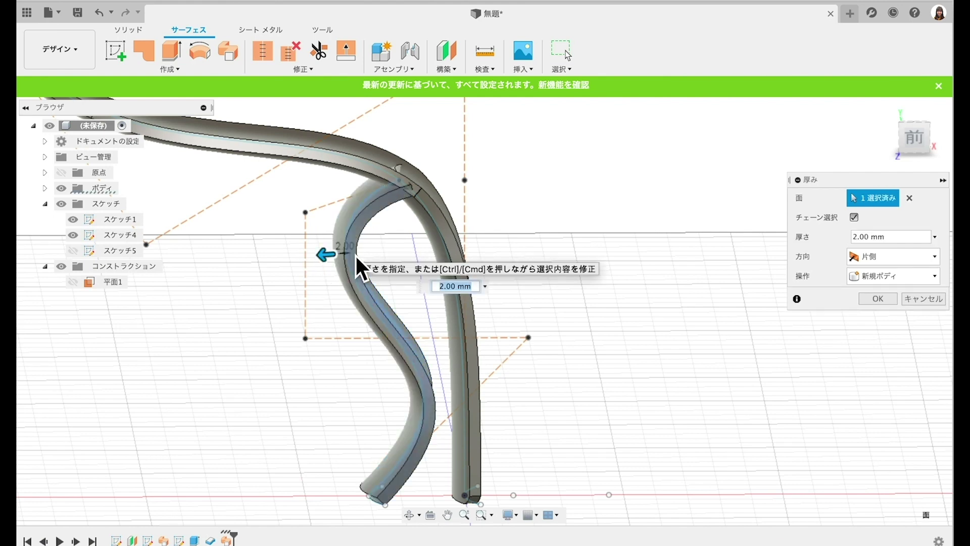
{"action": "key", "text": "Return"}
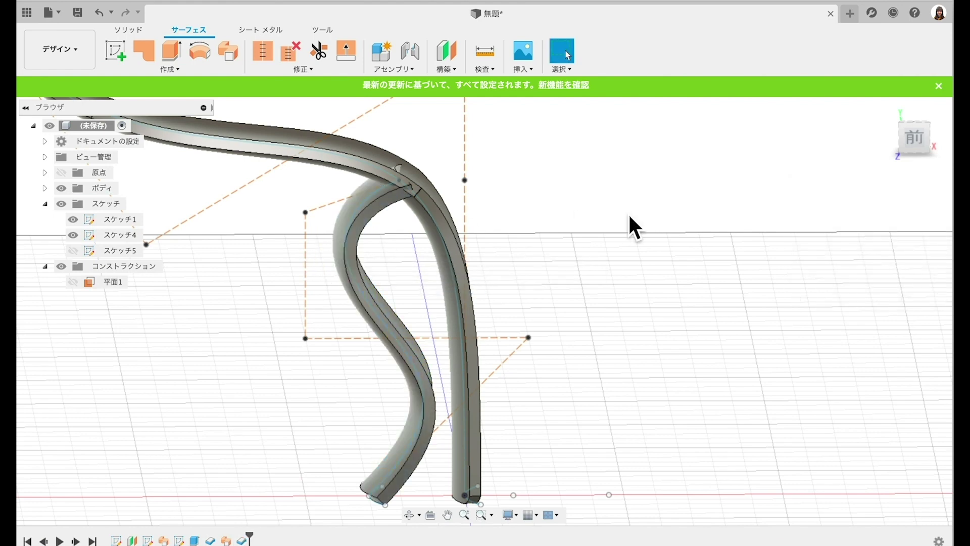